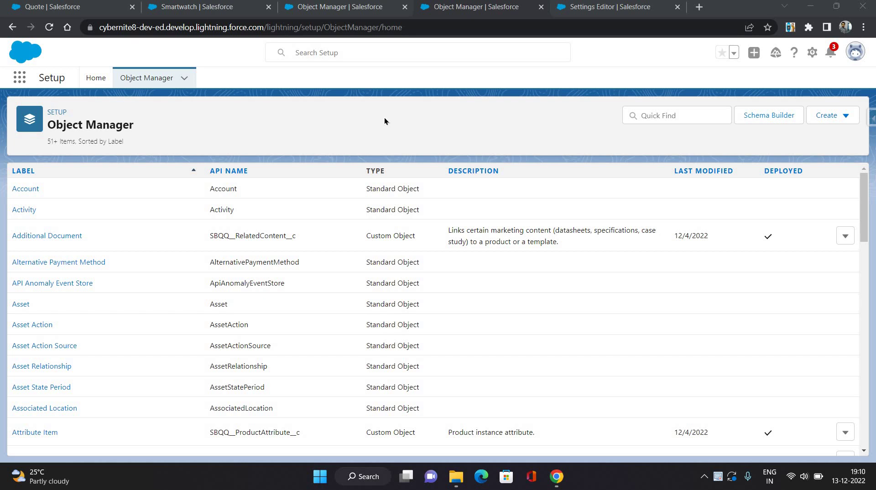
Step: Find the Product Option object by searching for "product" and start a new custom field on it
left_click(661, 109)
type("product")
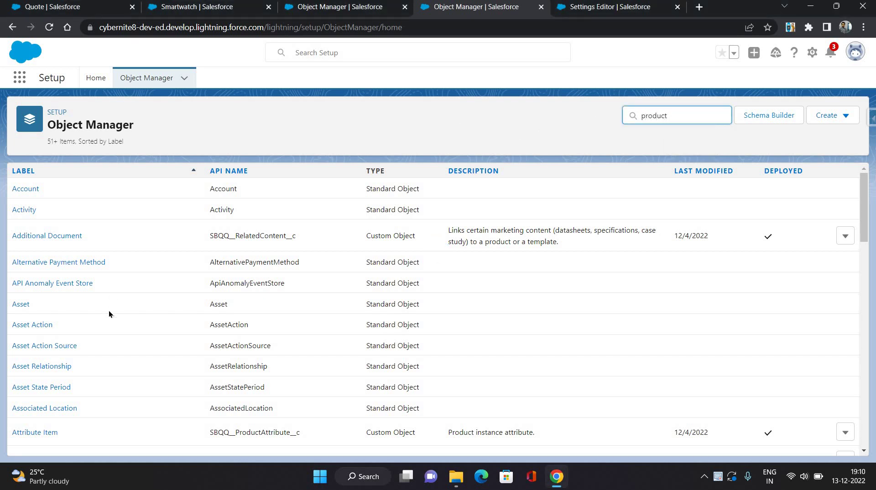
left_click(45, 195)
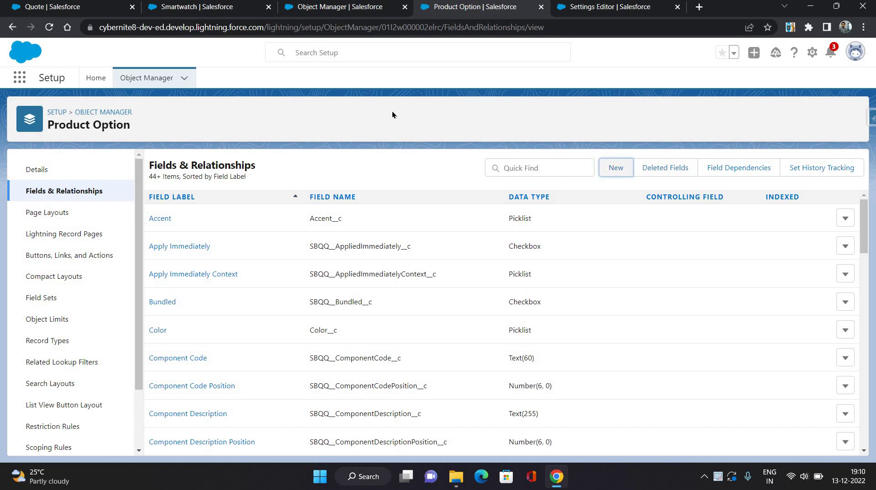
key("Return")
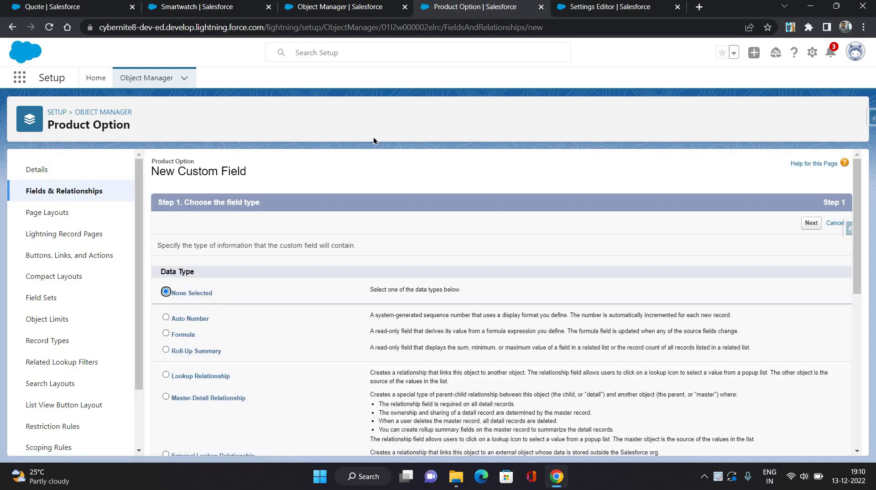
Step: Choose Picklist as the new field's data type and label the field "Band Type"
scroll(236, 328, "down", 3)
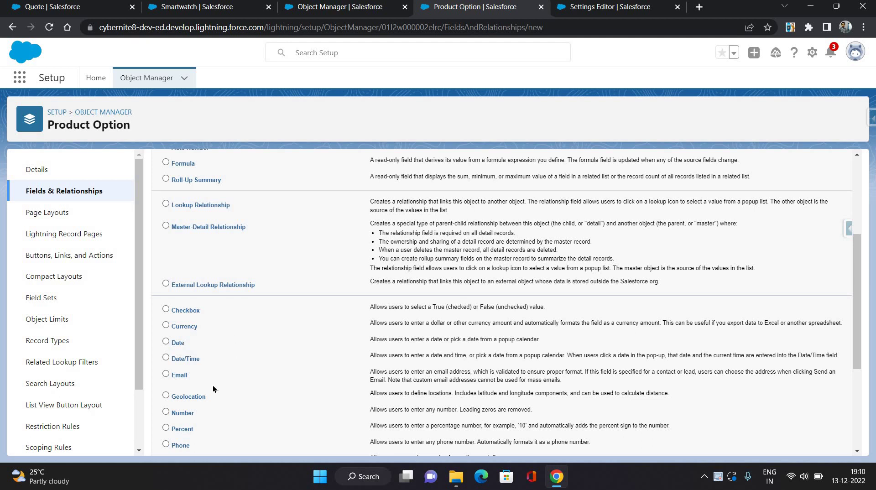
scroll(212, 389, "down", 1)
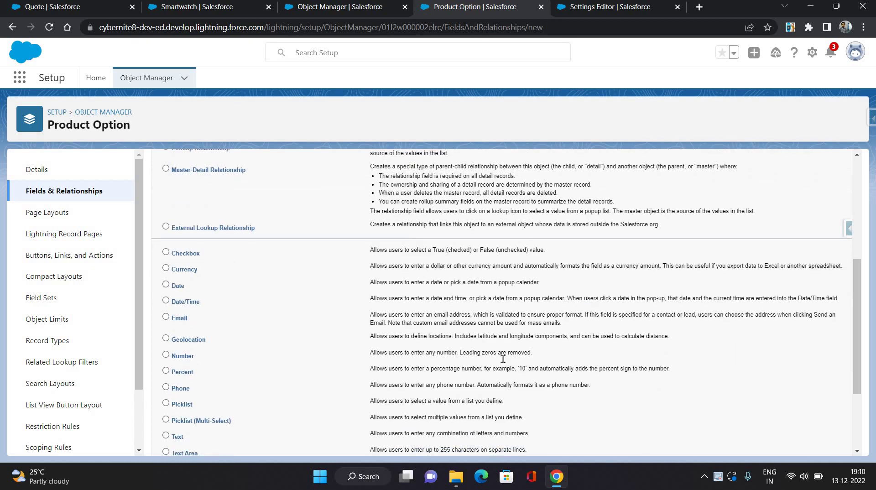
scroll(808, 228, "up", 4)
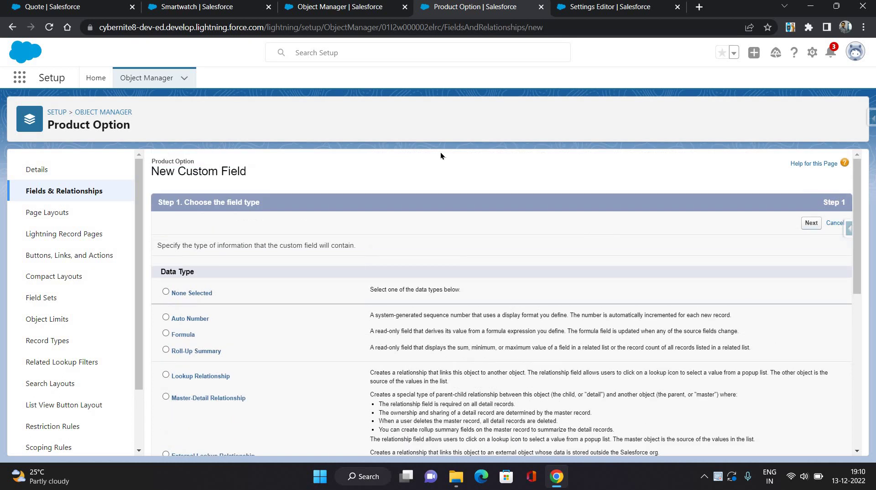
left_click(300, 247)
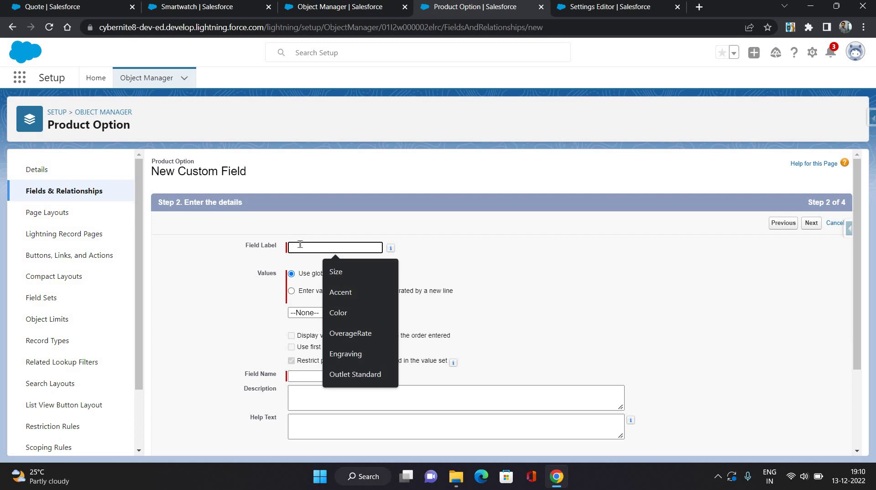
type("Ba")
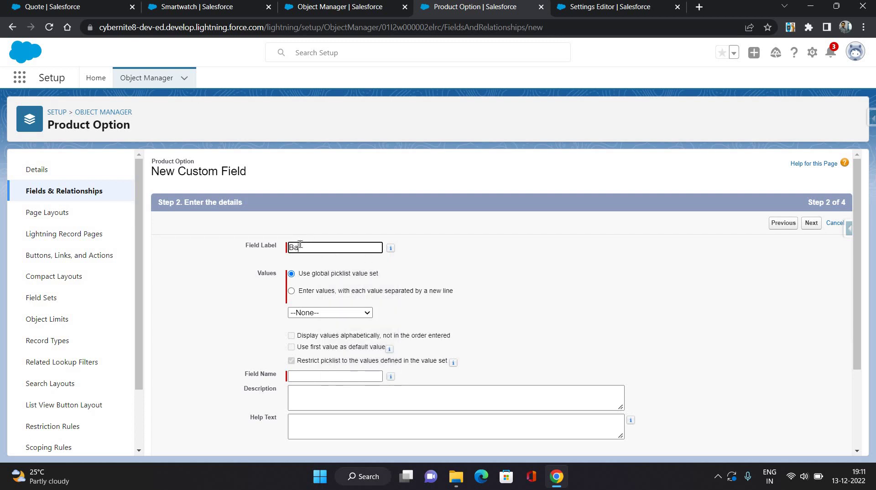
type("nd Type")
Step: Define the Band Type picklist with its own entered values, Plain and Rubber, on separate lines
left_click(338, 291)
left_click(331, 323)
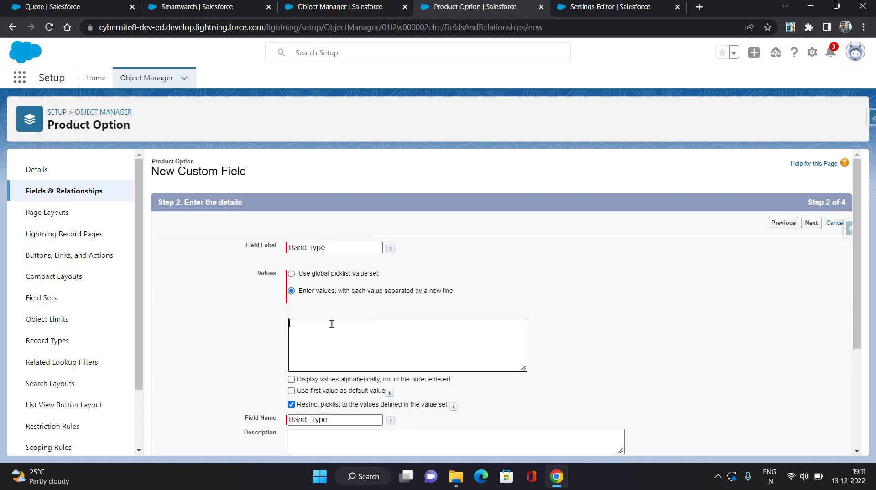
type("P")
type("aint")
key("BackSpace")
key("BackSpace")
key("BackSpace")
key("BackSpace")
type("lain")
key("Return")
type("R")
key("BackSpace")
type("Rubber")
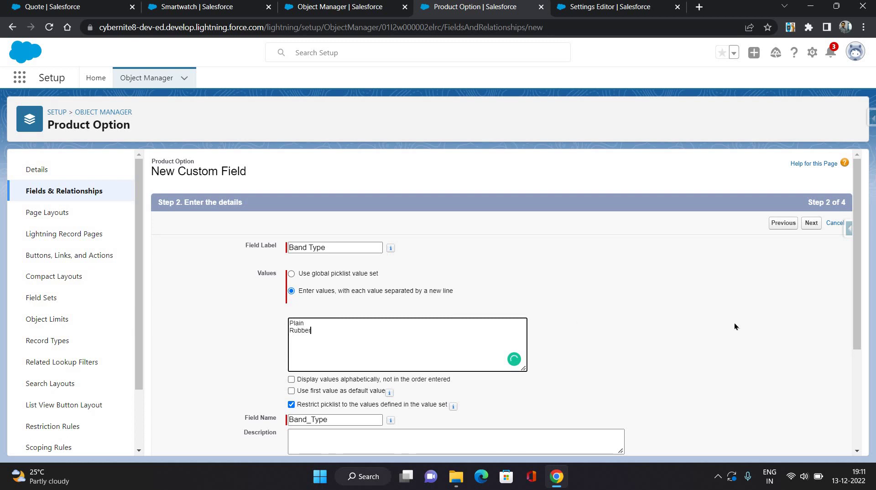
Step: Go through the remaining steps of the custom field setup and save the Band Type field
left_click(808, 224)
left_click(808, 225)
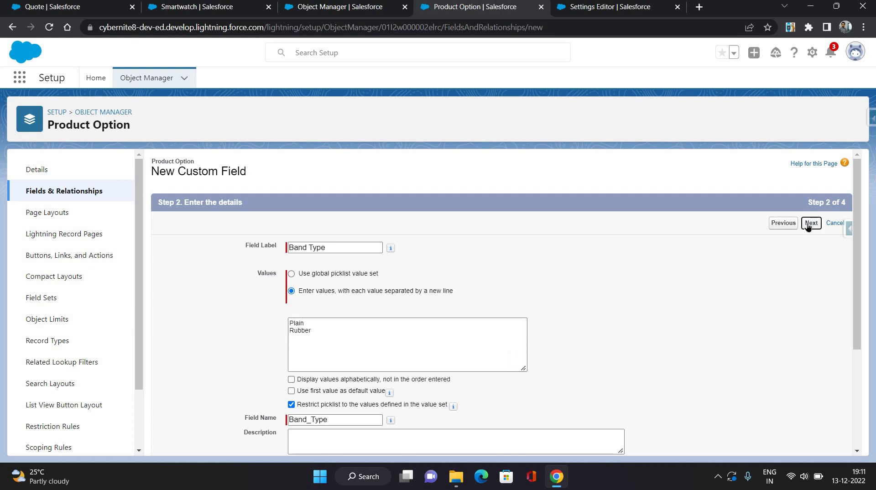
scroll(666, 260, "down", 3)
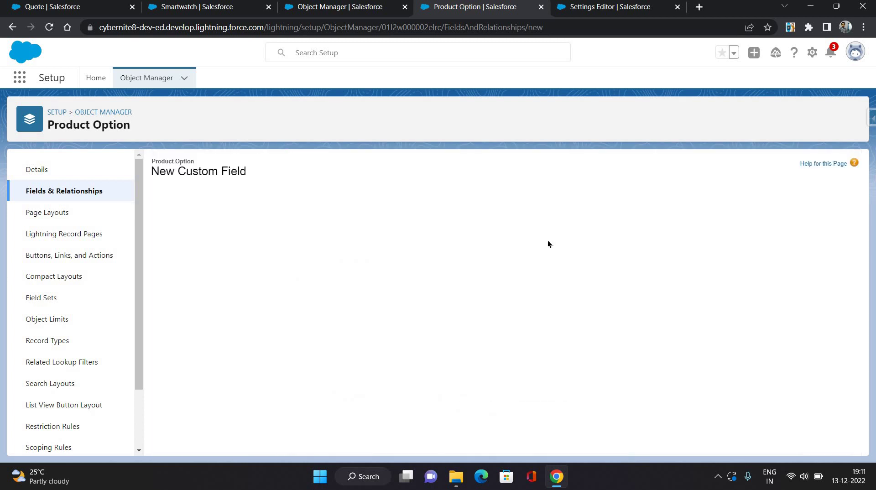
left_click(602, 322)
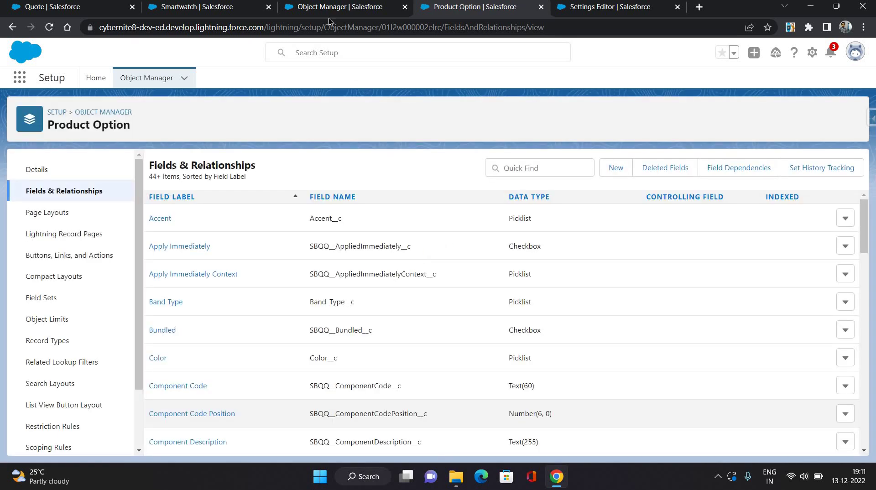
Step: Find the Configuration Attribute object by searching for "config" and open the definition of its Target Field
double_click(325, 299)
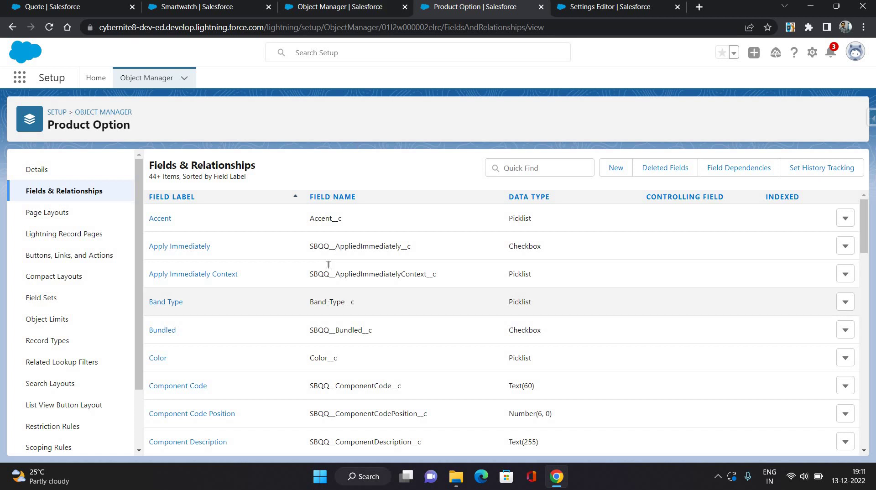
left_click(312, 8)
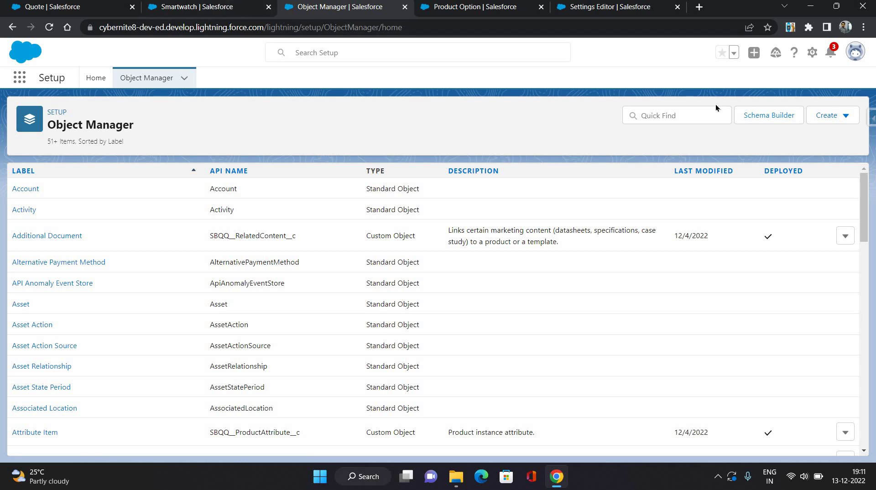
left_click(685, 114)
type("c")
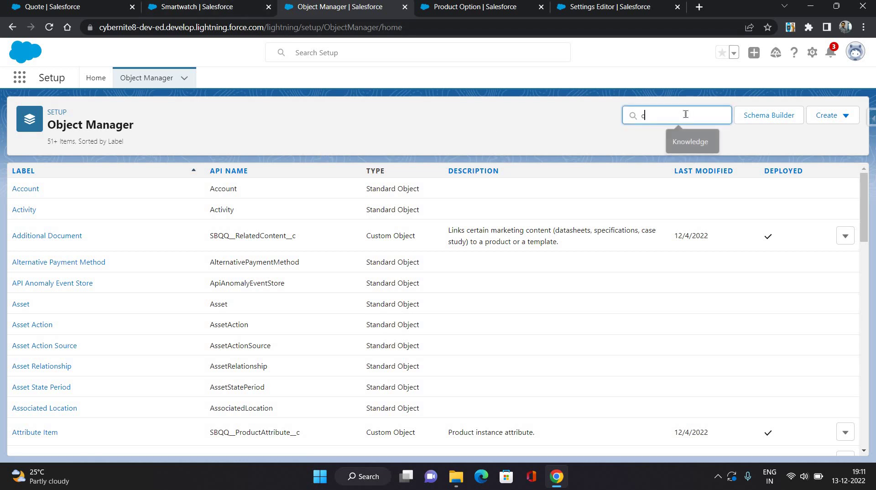
type("onfig")
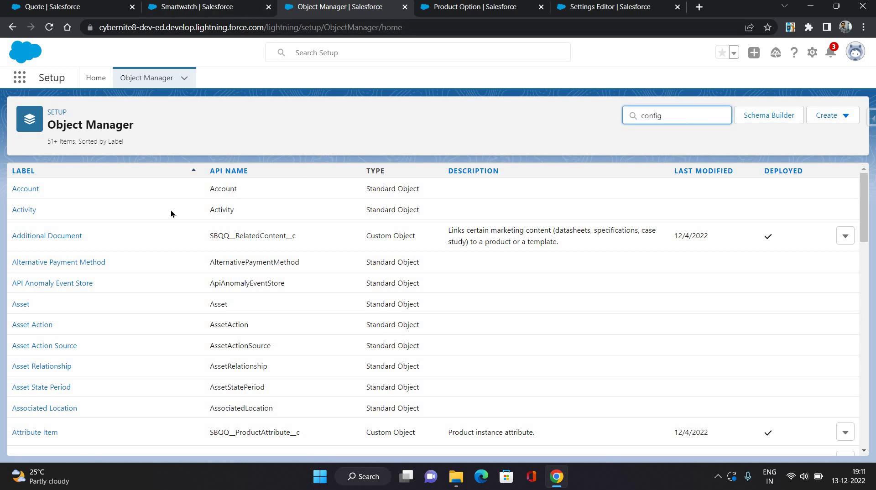
left_click(49, 192)
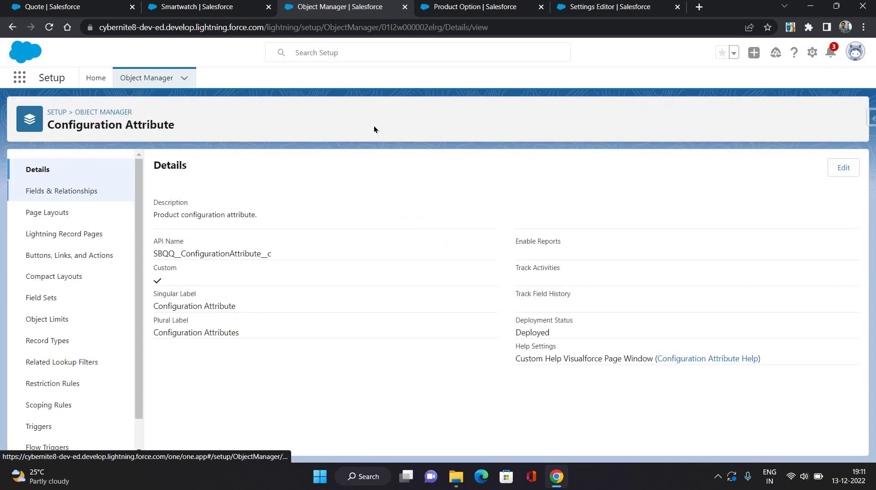
left_click(64, 191)
left_click(176, 443)
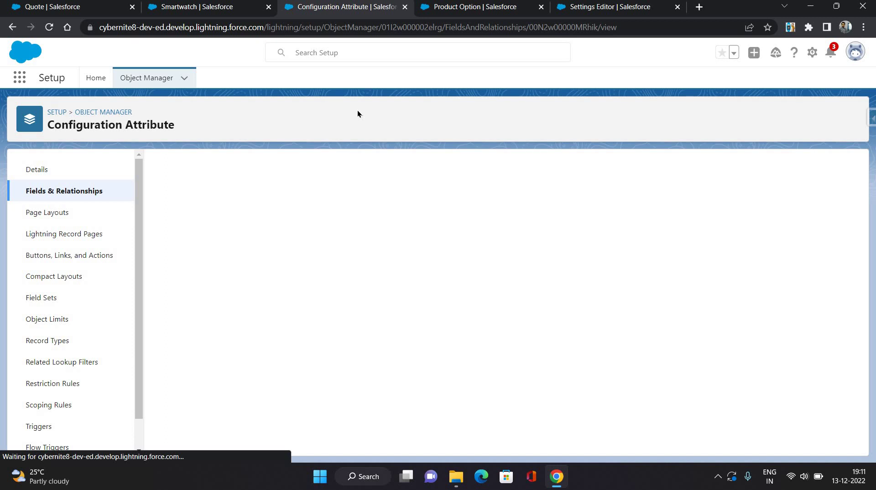
Step: Copy the Band Type field's API name from Product Option and enter Band_Type__c as a new Target Field picklist value
scroll(356, 309, "down", 8)
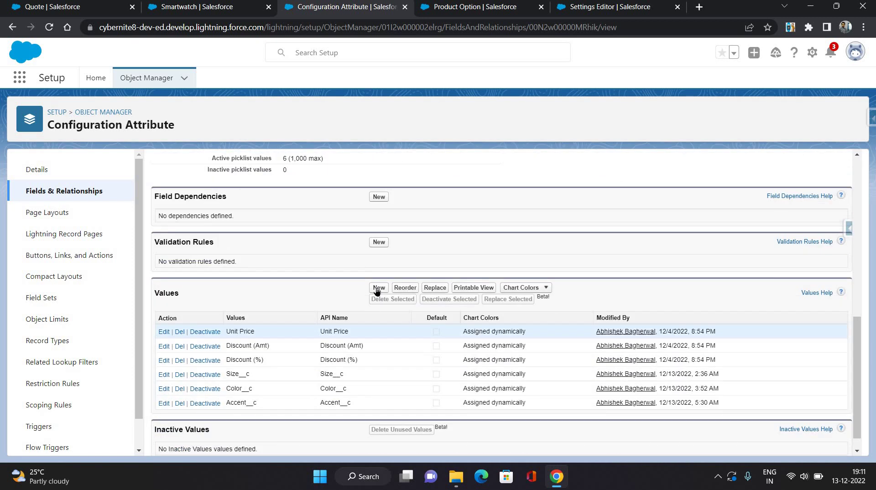
key("ctrl+Tab")
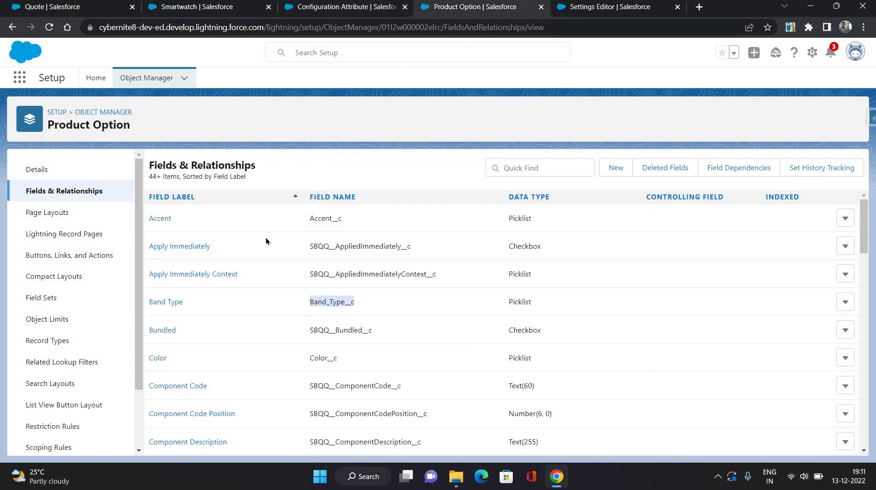
left_click(341, 325)
double_click(332, 300)
key("ctrl+c")
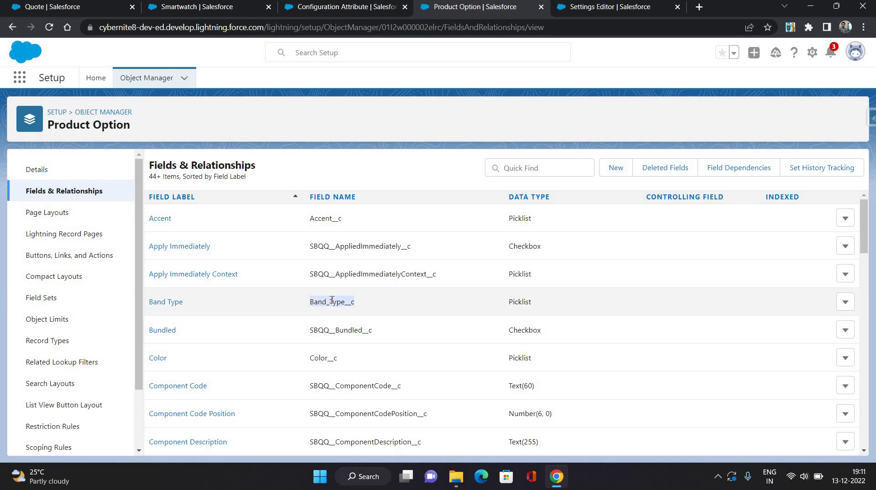
left_click(338, 9)
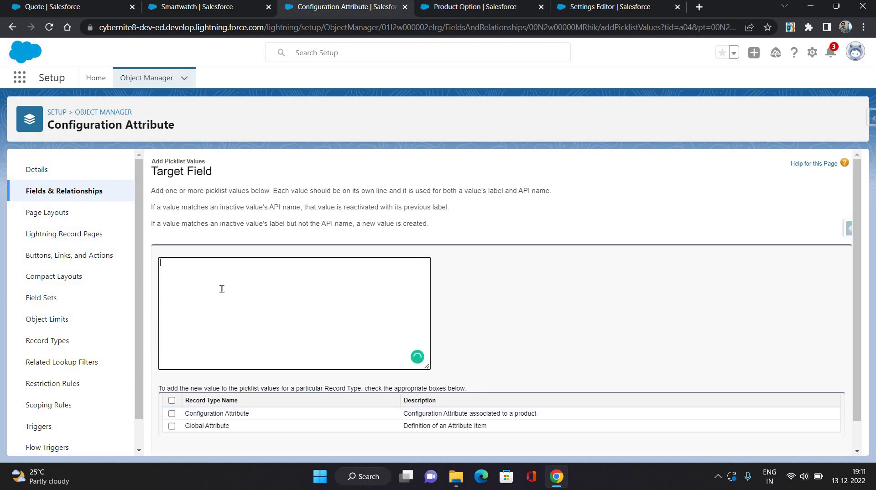
key("ctrl+v")
Step: Include the new picklist value in the Configuration Attribute and Global Attribute record types and save it
left_click(163, 399)
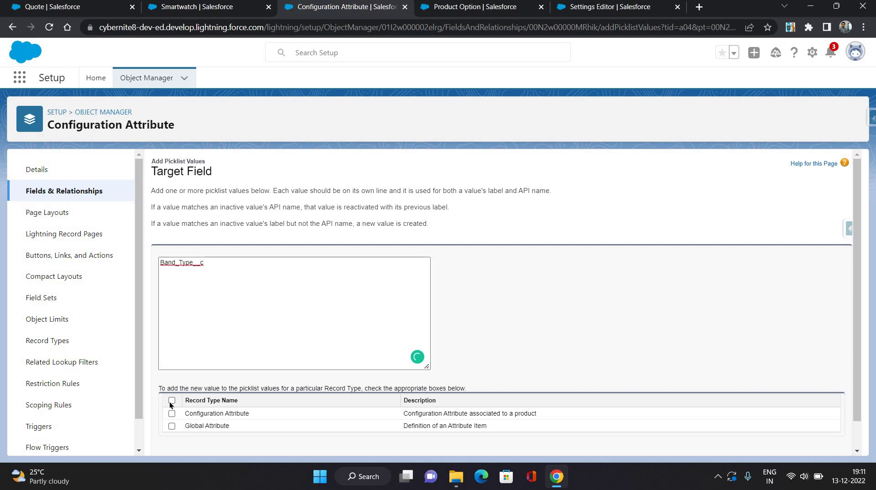
scroll(581, 332, "down", 1)
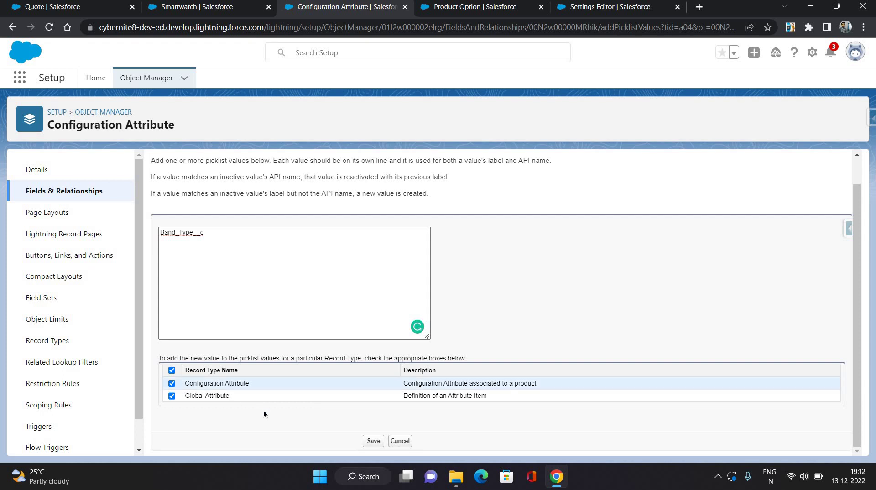
left_click(369, 442)
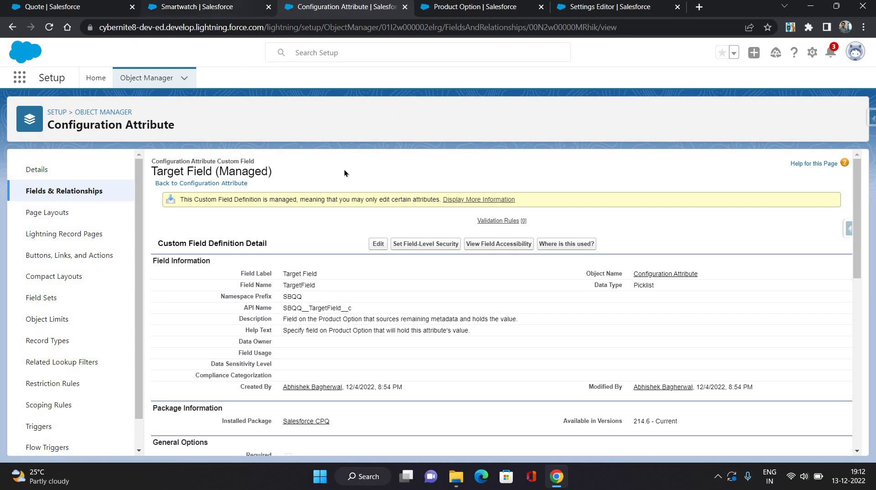
Step: From the Smartwatch product's browser tab, start a new configuration attribute record with the Global Attribute record type
key("ctrl+shift+Tab")
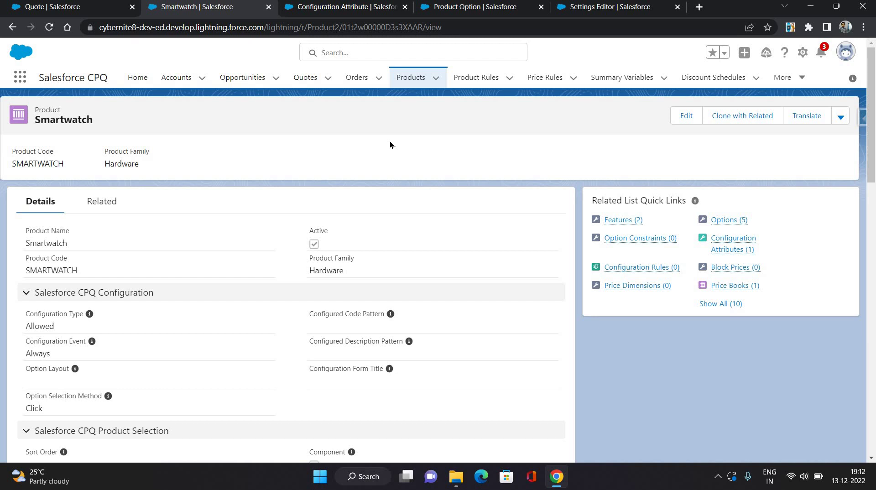
left_click(788, 79)
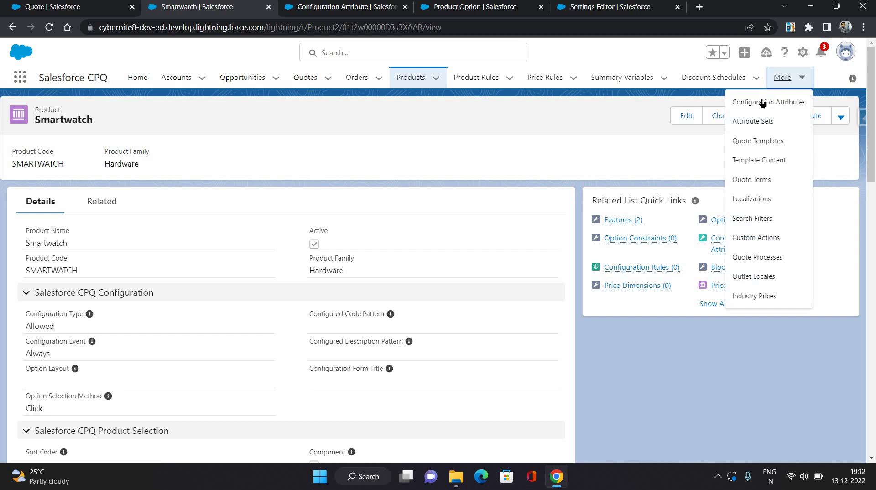
left_click(762, 104)
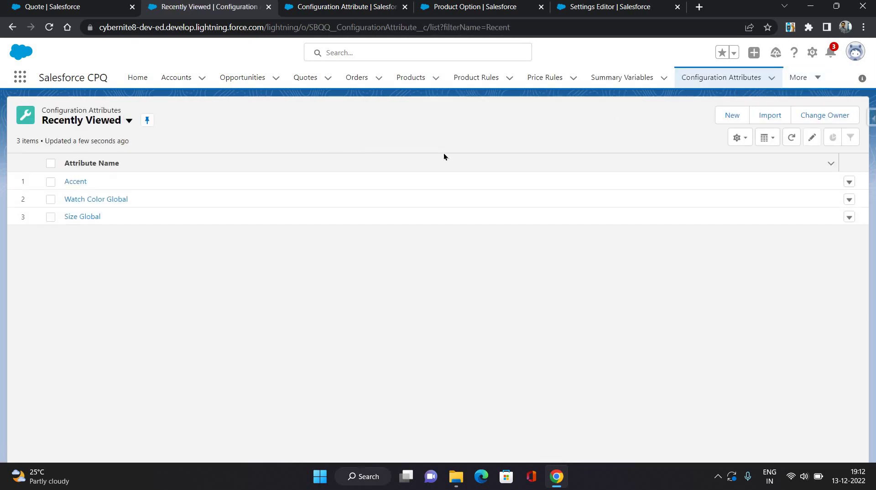
left_click(721, 120)
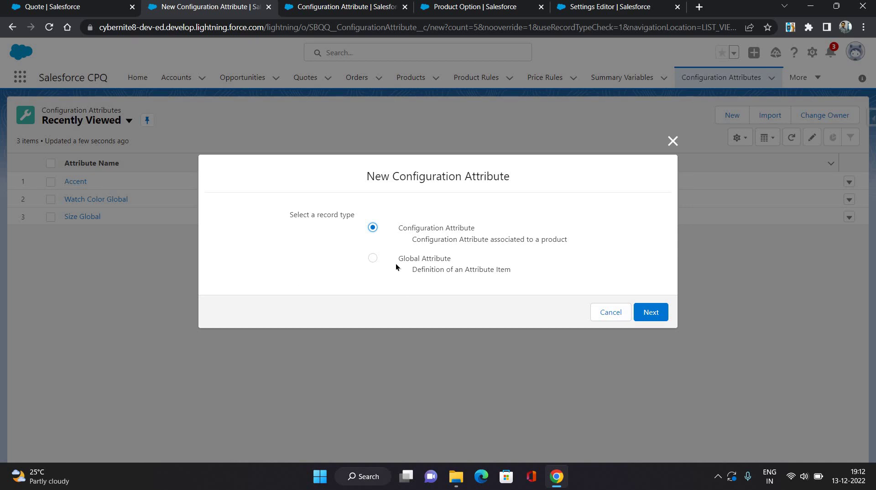
left_click(427, 272)
left_click(645, 306)
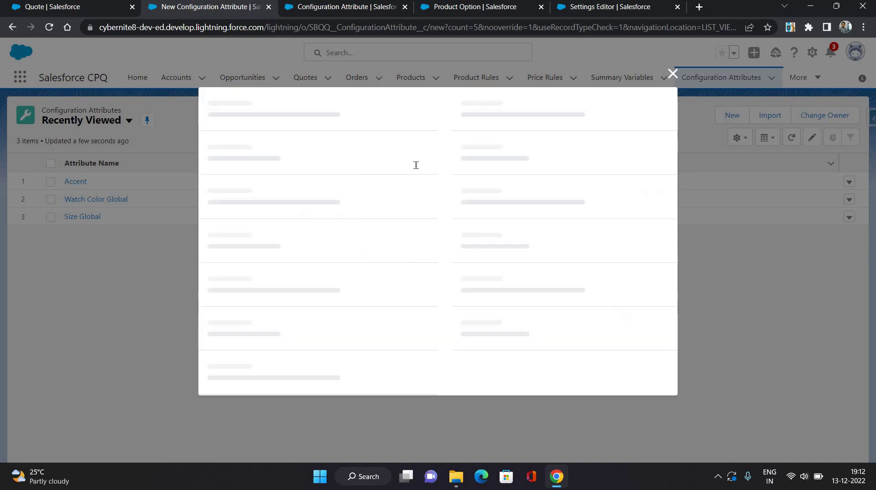
left_click(486, 235)
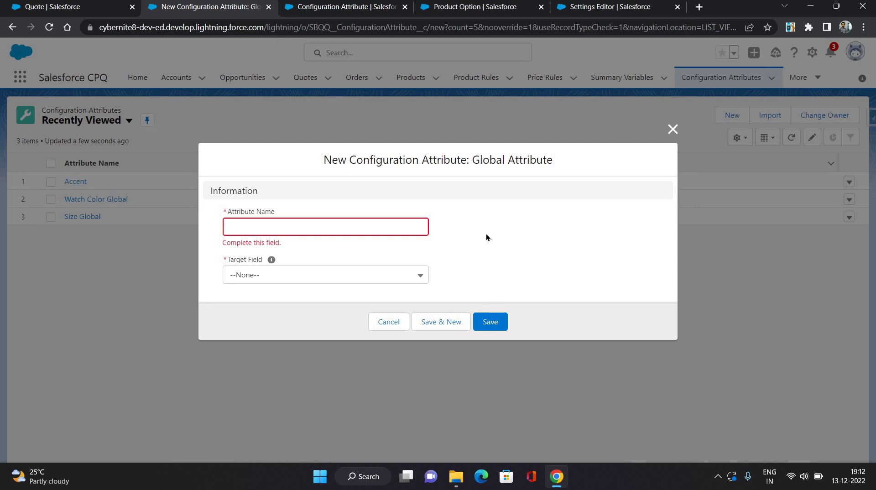
Step: Create the global configuration attribute "Band Type Global Attribute" with Band_Type__c as its target field and save it
left_click(343, 222)
left_click(253, 281)
left_click(269, 425)
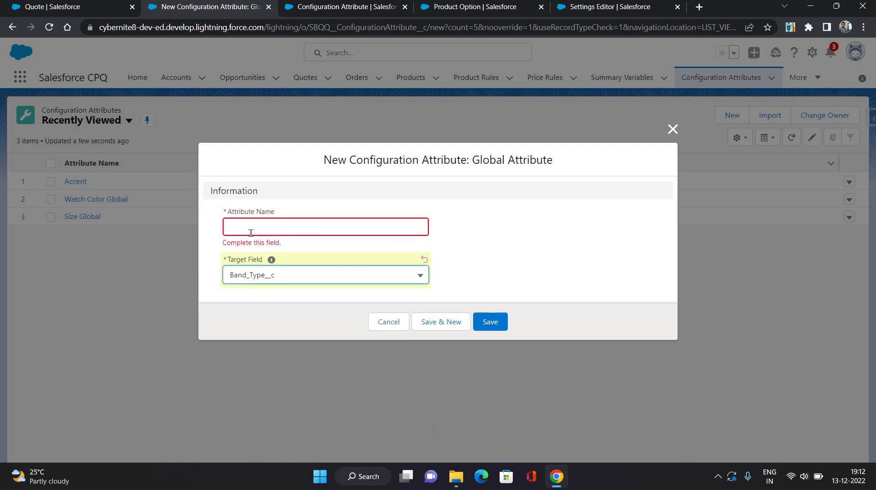
left_click(248, 231)
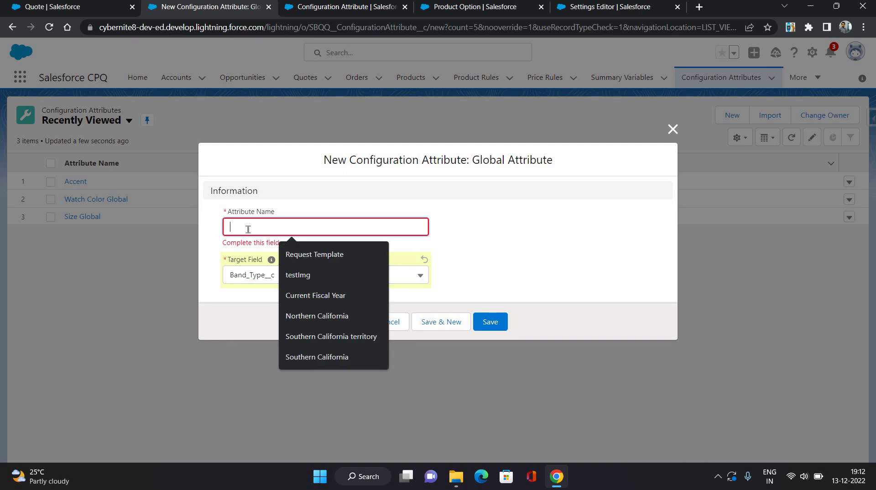
type("Band")
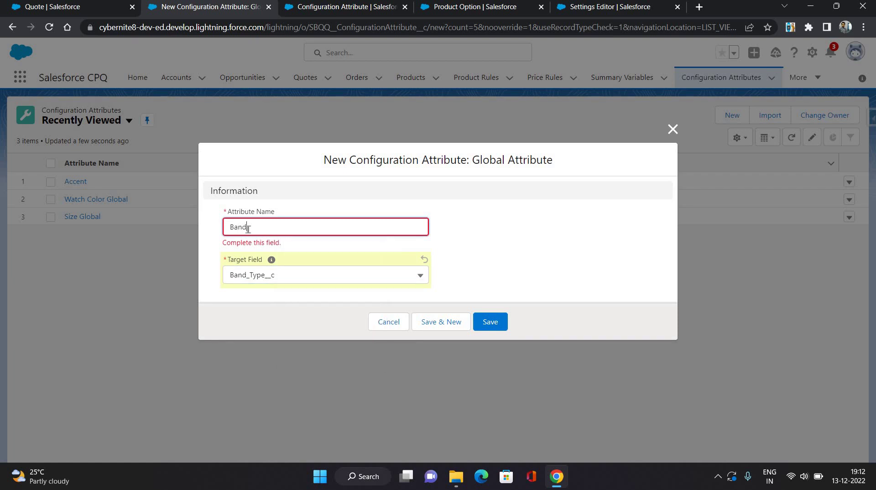
type("_Type A")
key("BackSpace")
type("Global Attribute")
left_click(508, 304)
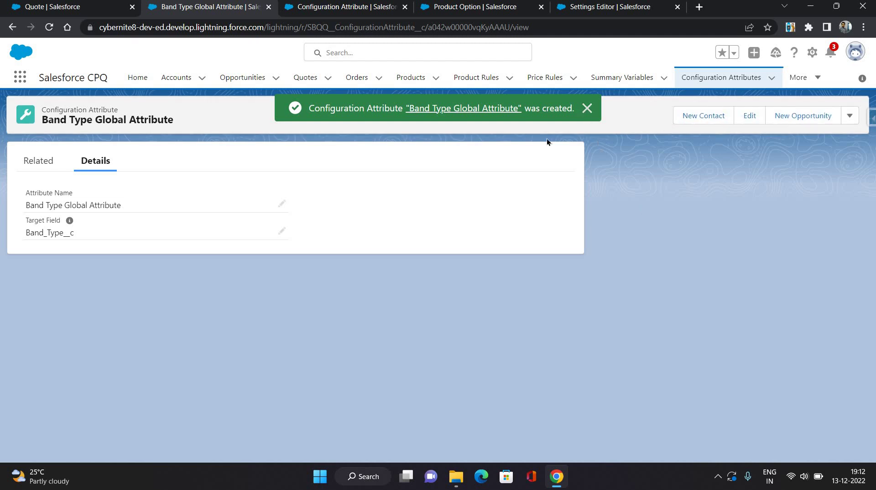
Step: Create and save a new attribute set named "Band Type Attribute Set"
left_click(799, 78)
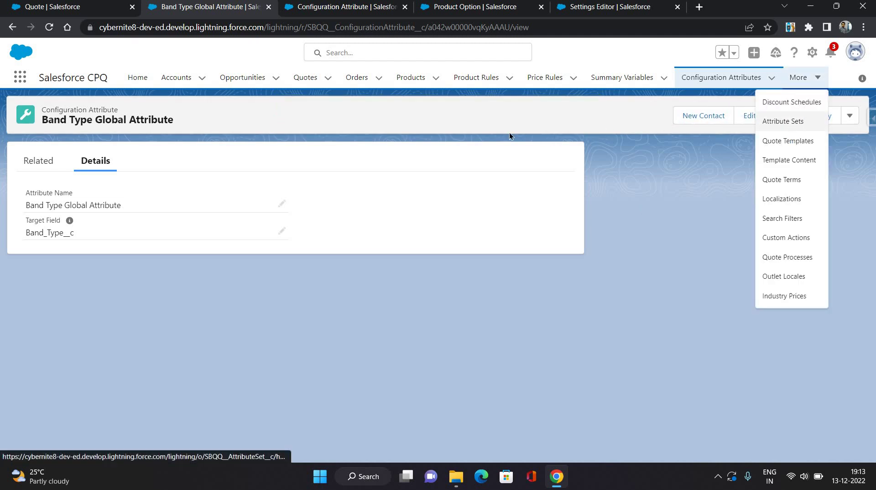
left_click(797, 125)
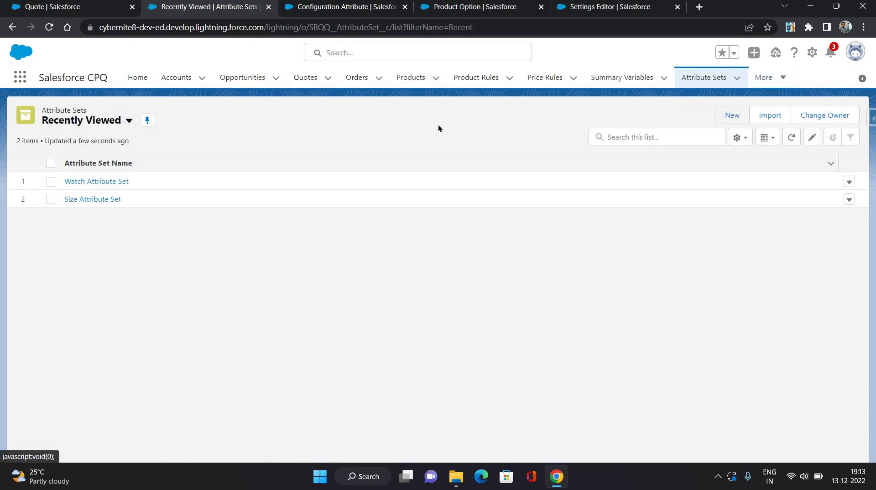
left_click(732, 116)
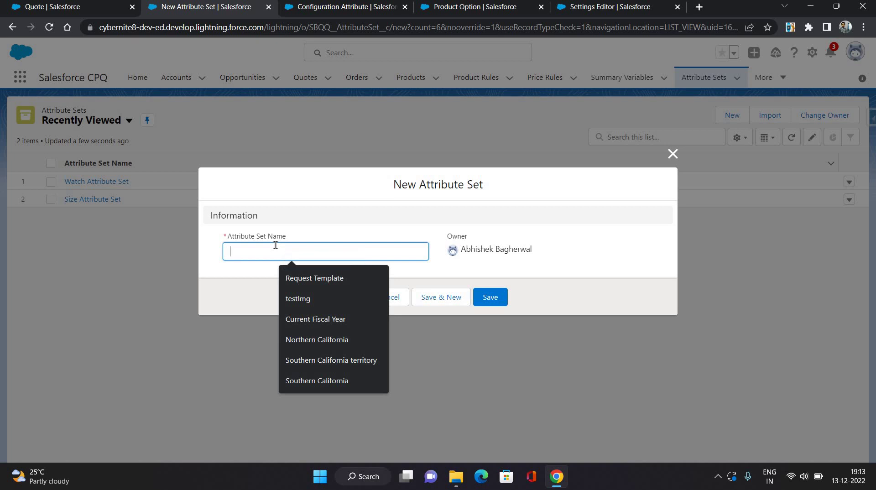
type("Bnd")
key("BackSpace")
key("BackSpace")
type("a")
type("Type Attribute")
key("Tab")
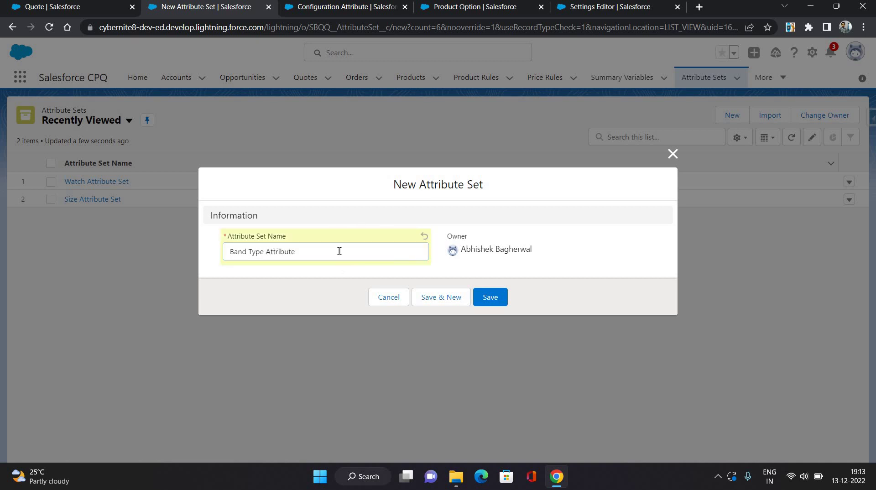
left_click(339, 246)
type("Set")
left_click(491, 297)
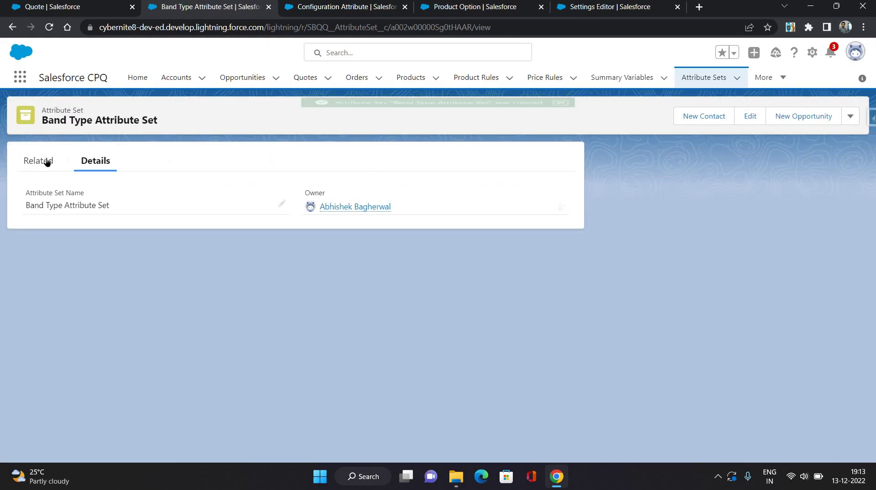
Step: Show the new attribute set's related lists and view the Configuration Attributes list in a separate browser tab before returning to the set
left_click(47, 162)
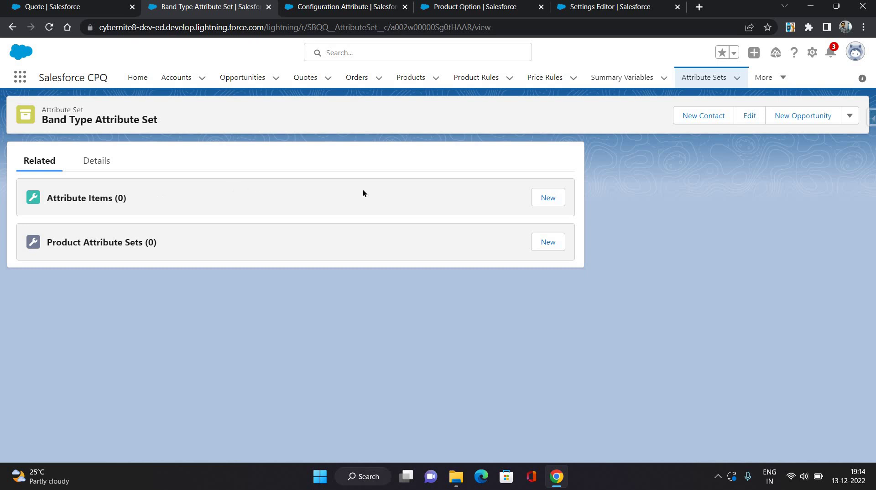
left_click(763, 79)
right_click(721, 132)
left_click(662, 133)
key("ctrl+Tab")
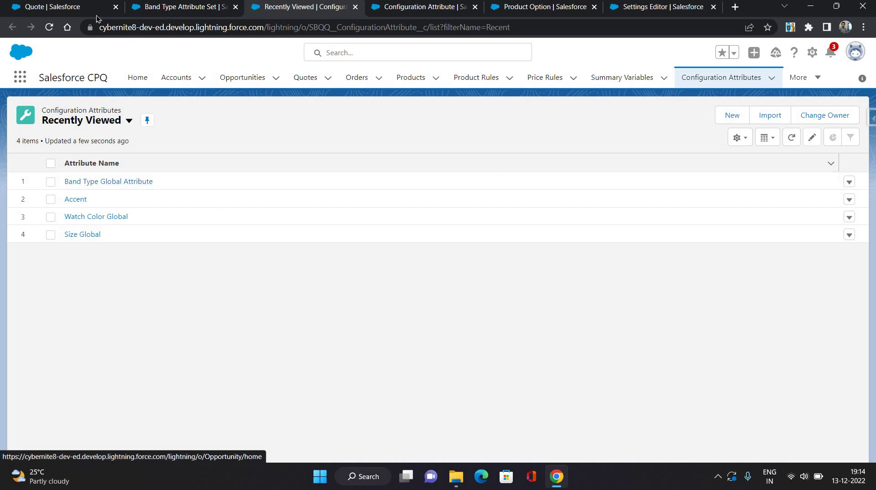
left_click(178, 7)
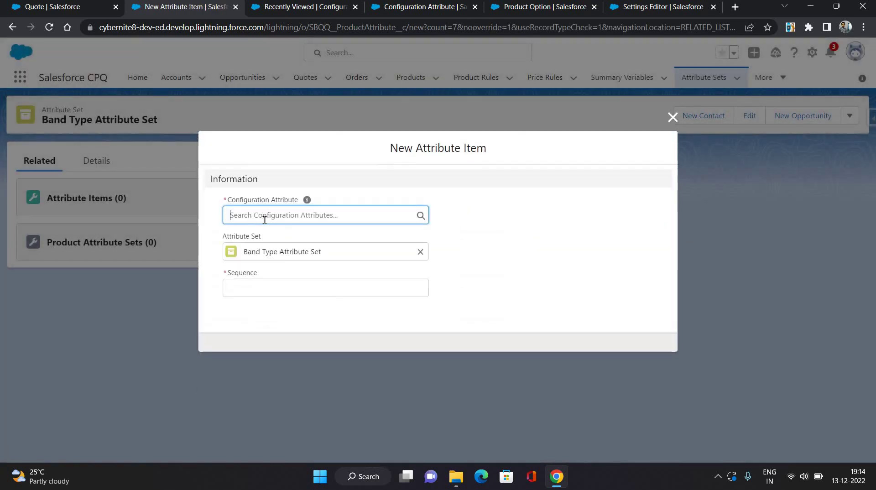
Step: Add an attribute item to Band Type Attribute Set using Band Type Global Attribute with sequence 10, and save it
left_click(266, 219)
left_click(280, 256)
left_click(292, 292)
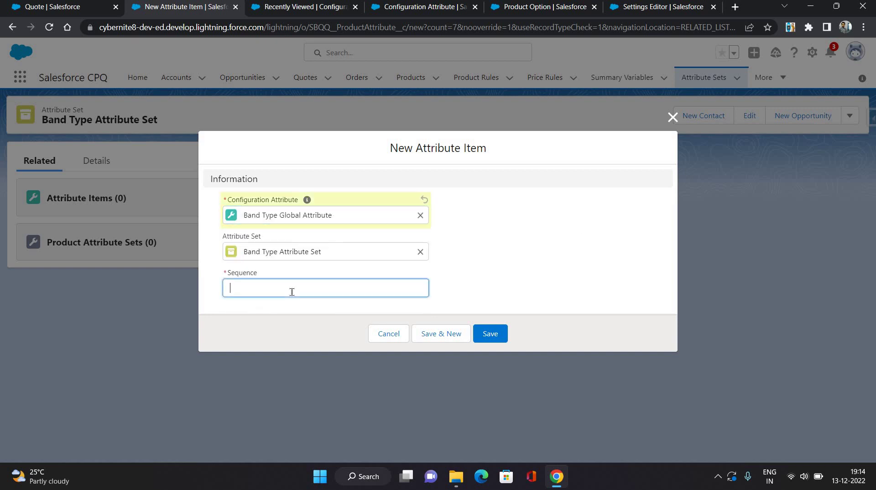
type("10")
left_click(579, 267)
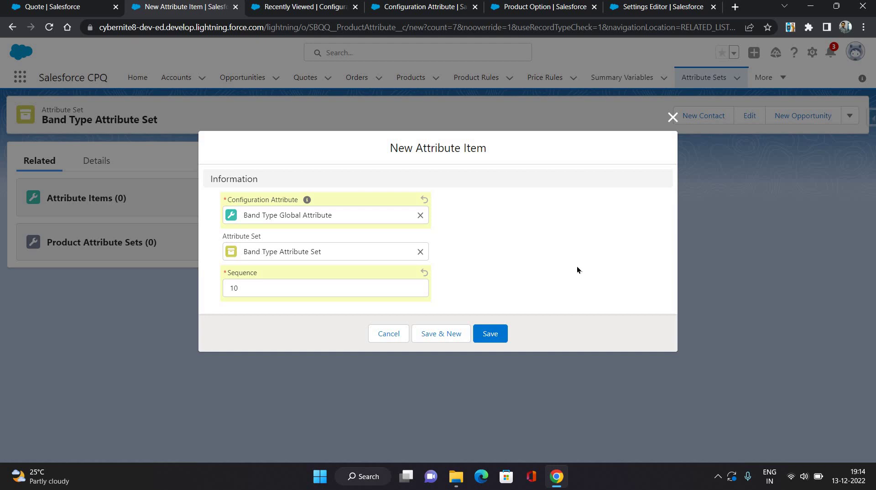
left_click(491, 328)
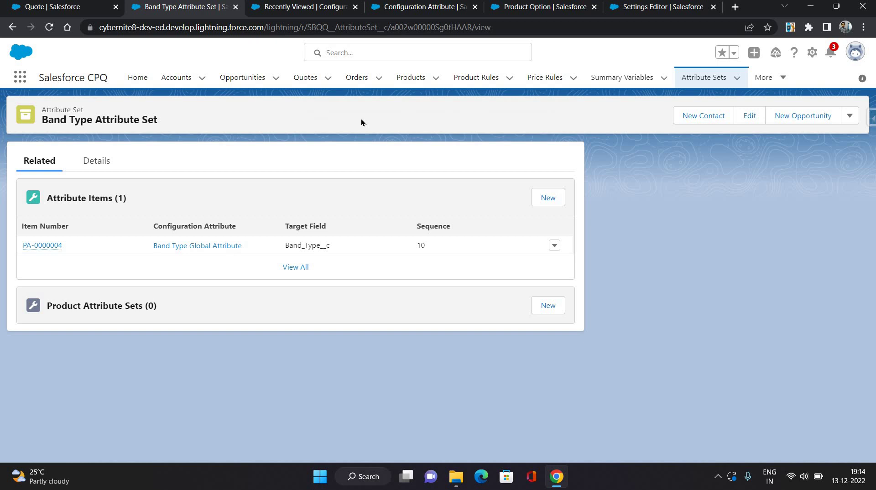
Step: Open the product list in a new browser tab and view the related lists of the Smartwatch Band product
right_click(403, 80)
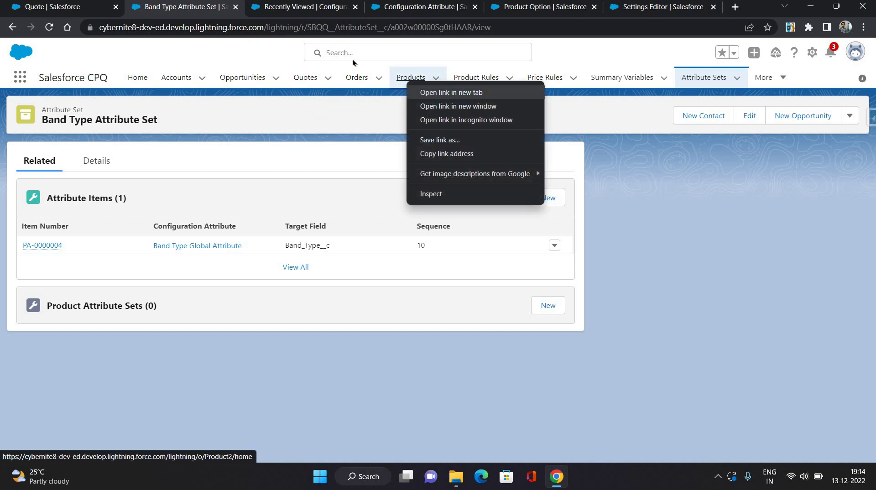
left_click(442, 90)
left_click(343, 7)
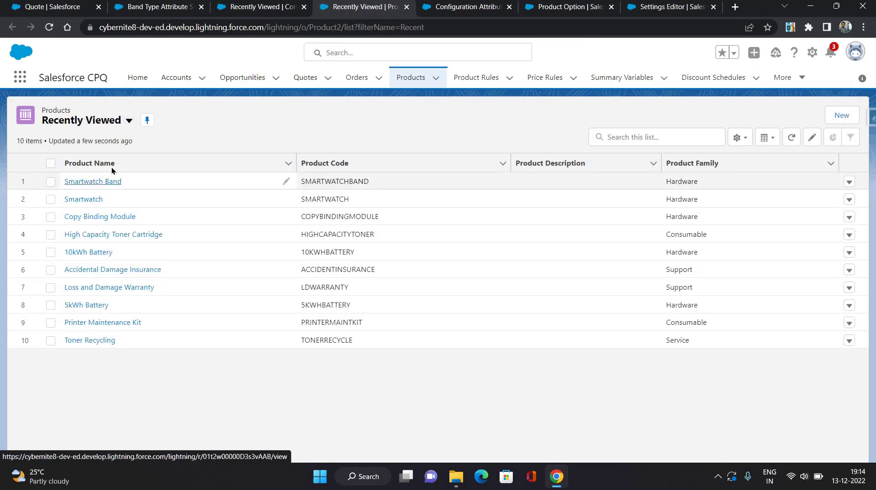
left_click(110, 179)
left_click(102, 202)
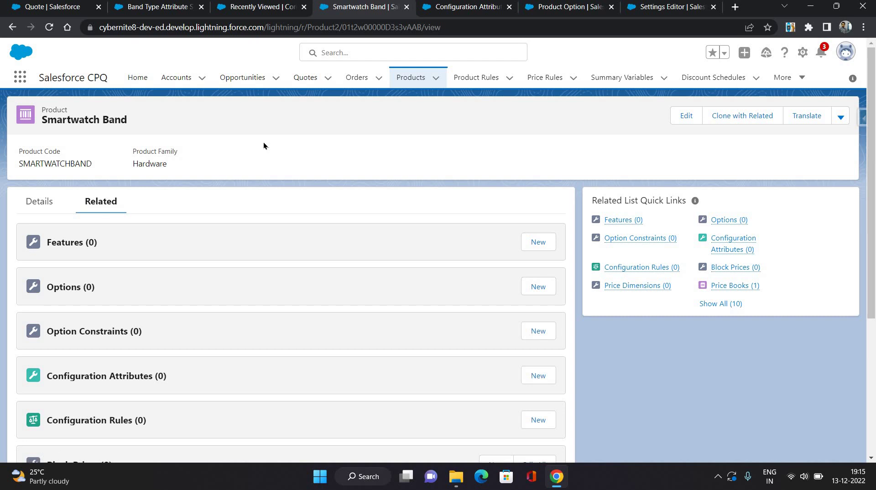
Step: Return to the product list, open the Smartwatch product and display its complete list of options
left_click(409, 80)
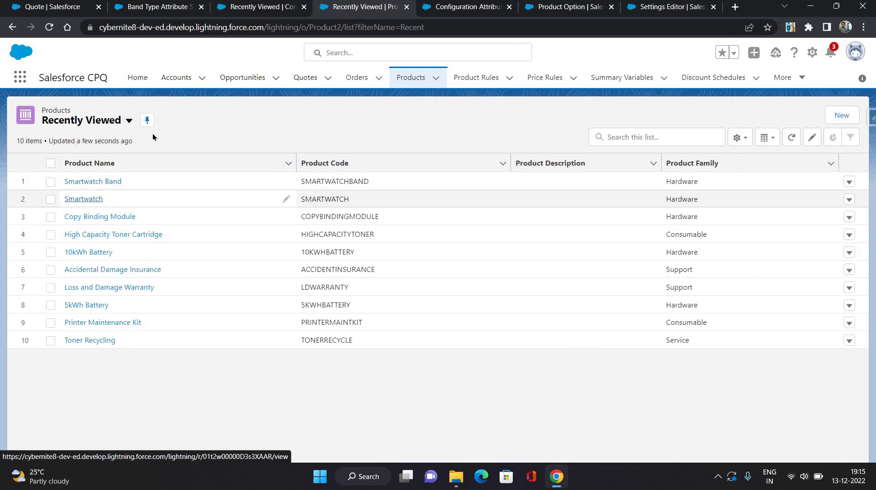
left_click(83, 199)
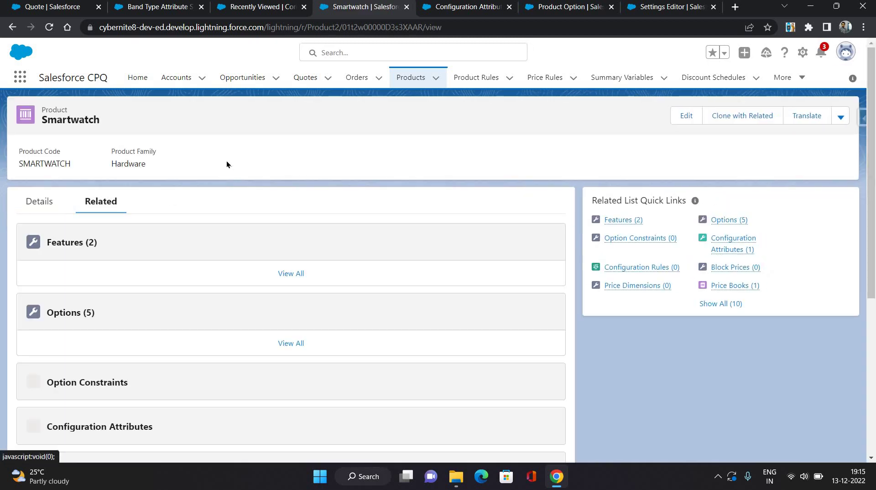
scroll(78, 342, "down", 2)
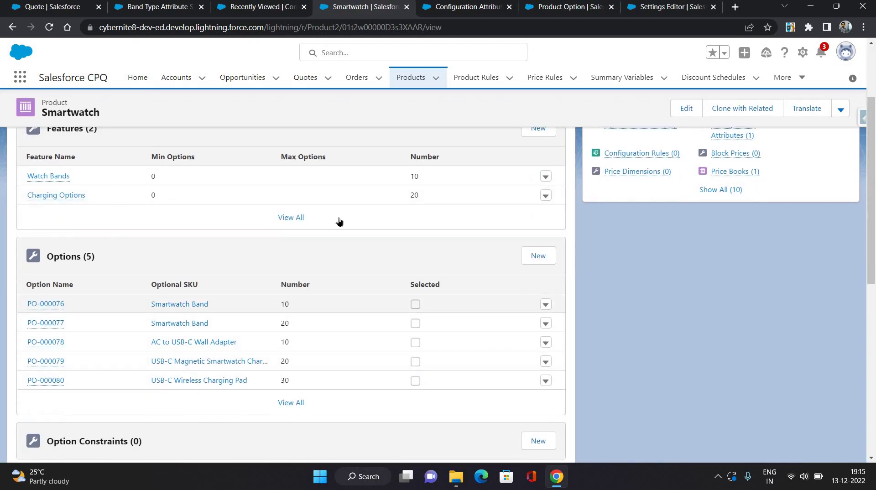
scroll(560, 247, "down", 3)
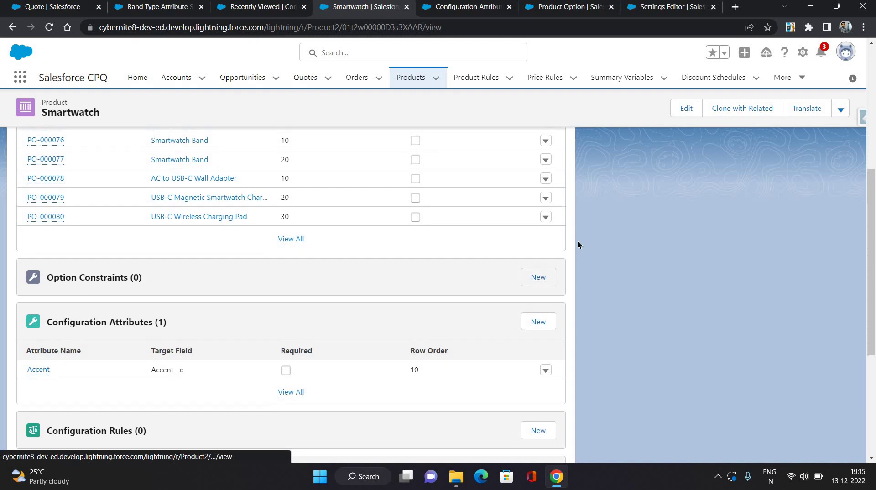
scroll(577, 245, "up", 1)
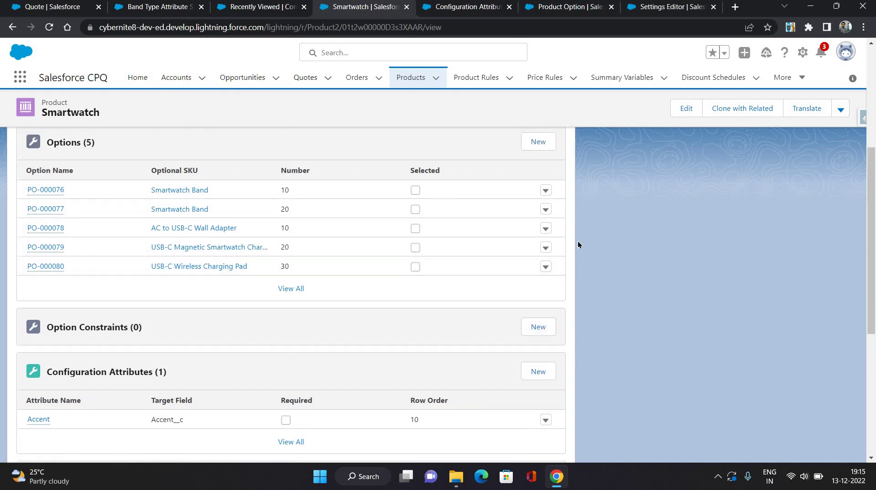
left_click(303, 288)
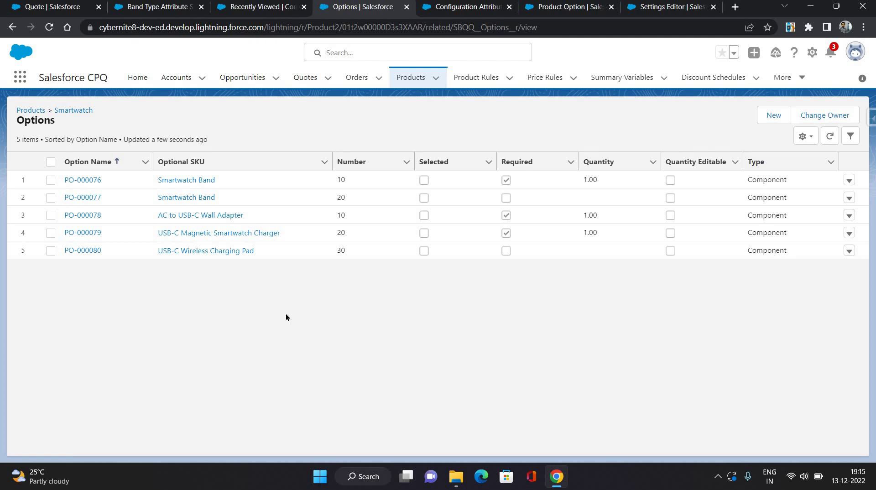
Step: Check the Band Type picklist values in the edit form of option PO-000076 and close it without saving
left_click(849, 180)
left_click(817, 201)
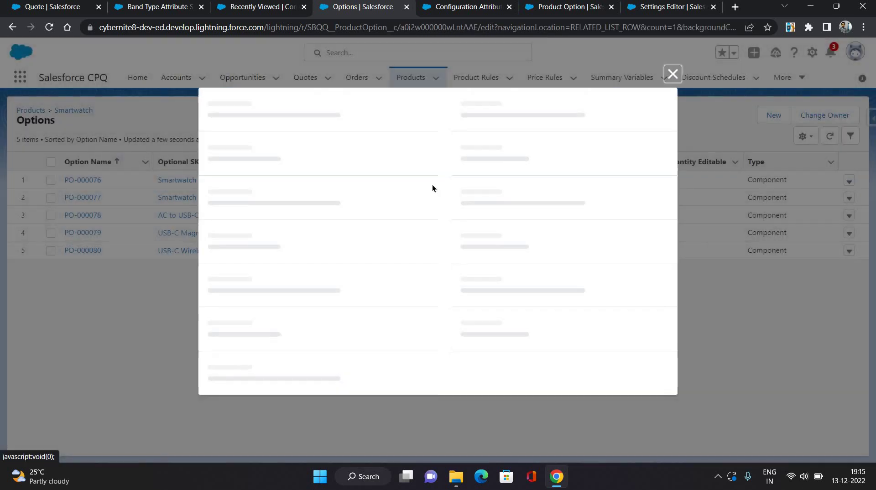
scroll(377, 225, "down", 6)
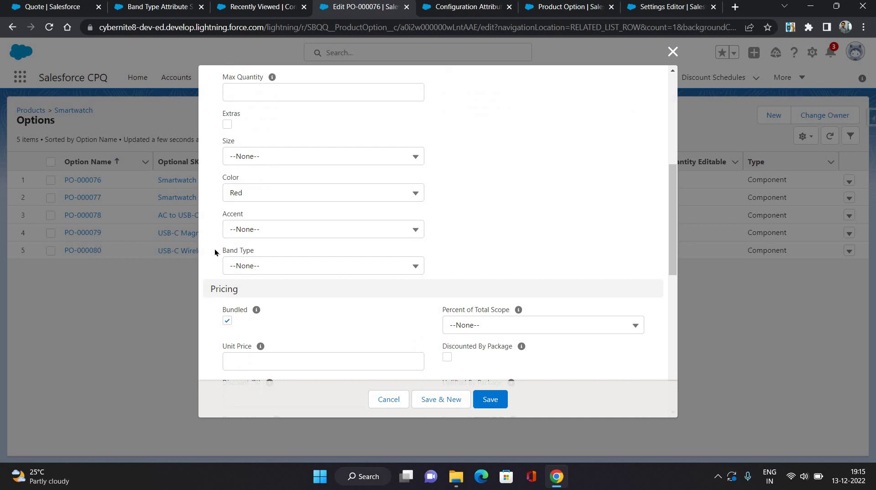
left_click_drag(214, 248, 288, 269)
left_click(288, 267)
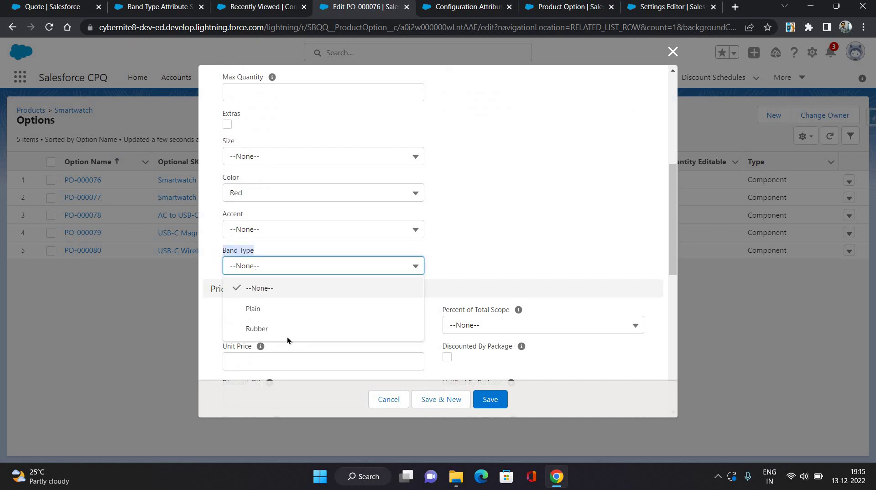
left_click(385, 399)
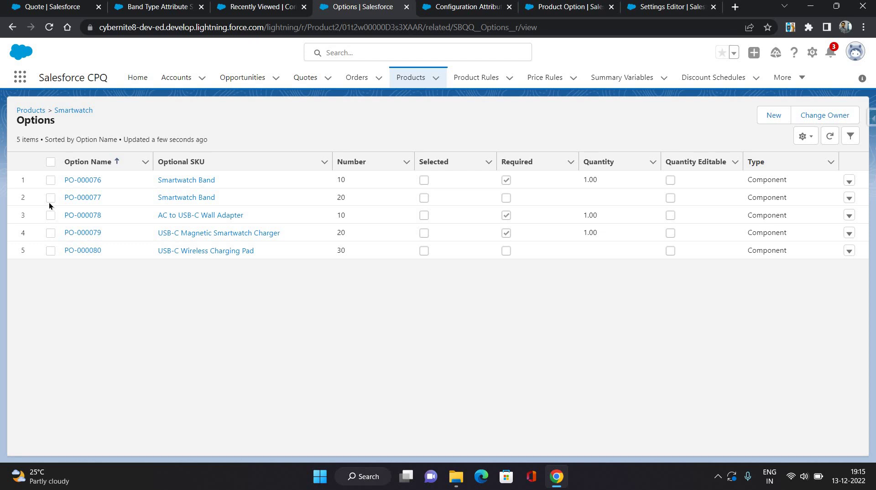
Step: Open all five Smartwatch options, PO-000076 through PO-000080, each in its own browser tab
right_click(70, 180)
left_click(96, 193)
right_click(82, 195)
left_click(98, 203)
right_click(82, 214)
left_click(98, 223)
right_click(83, 232)
left_click(98, 239)
right_click(84, 250)
left_click(99, 256)
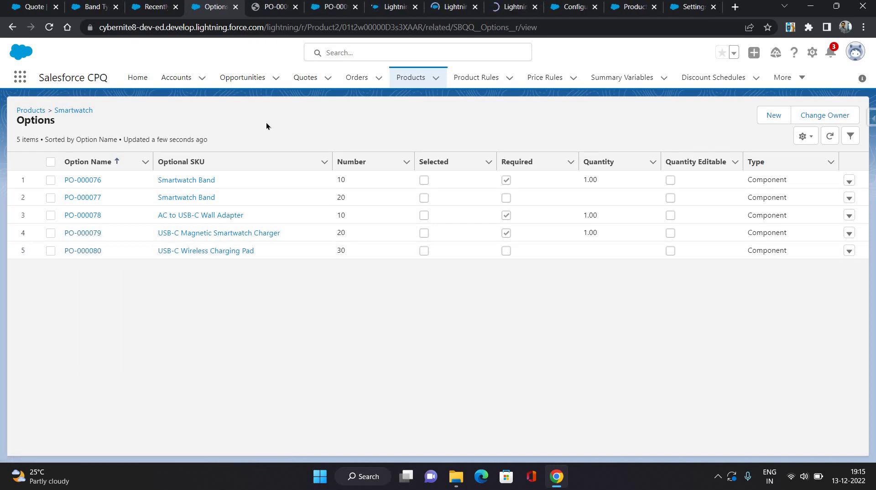
Step: Add a product attribute set to option PO-000076 with Band Type Attribute Set and sequence 10, and save it
left_click(98, 9)
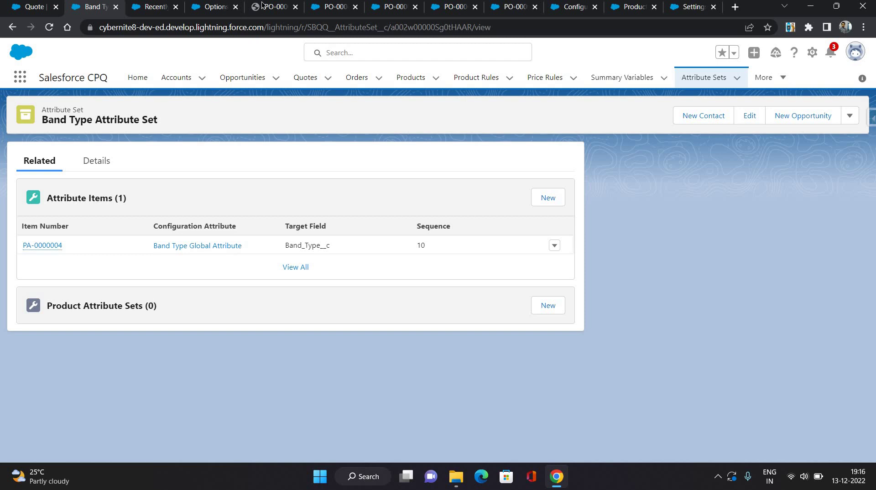
key("ctrl+5")
left_click(45, 168)
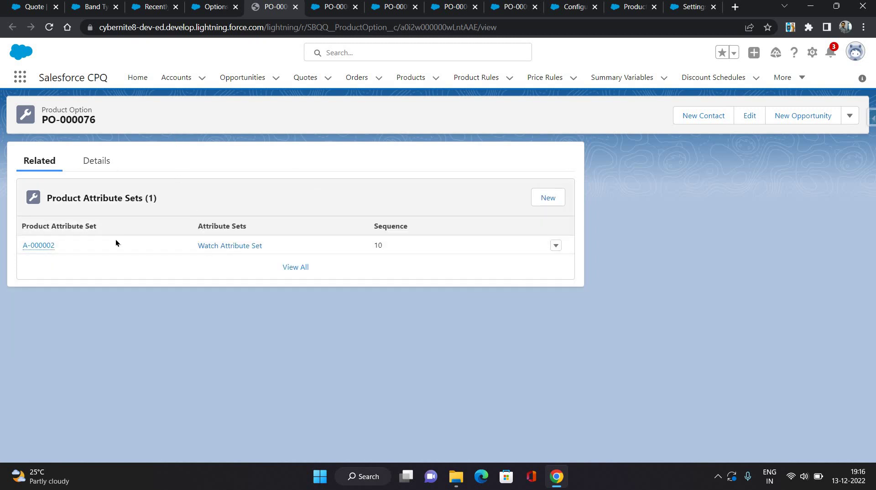
left_click(546, 198)
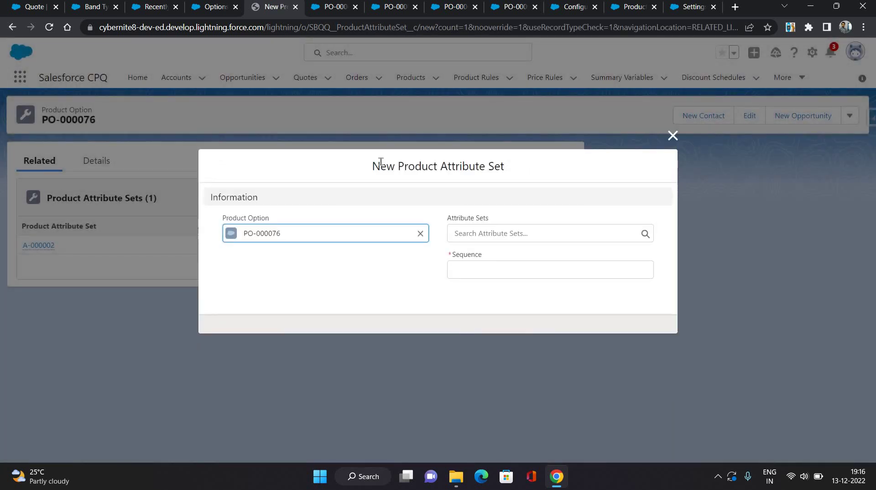
left_click(484, 225)
left_click(504, 275)
left_click(475, 273)
type("10")
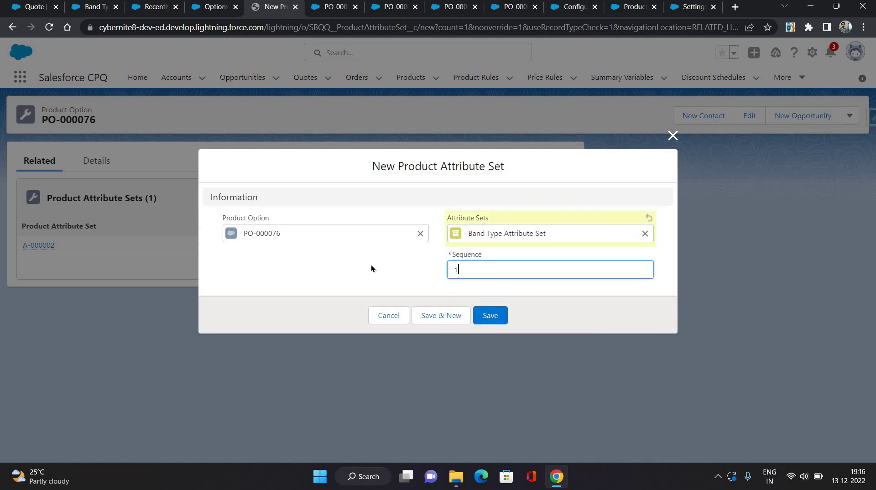
left_click(491, 315)
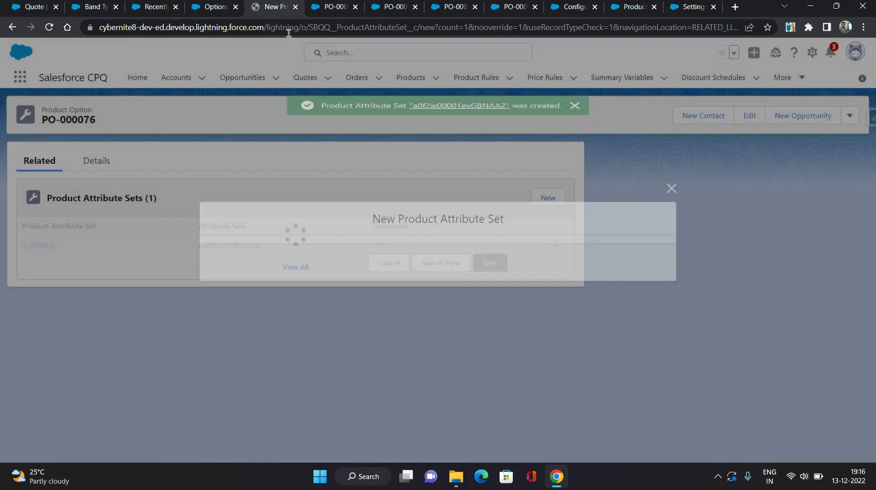
Step: Add a product attribute set that uses Band Type Attribute Set to option PO-000077
left_click(328, 6)
left_click(82, 160)
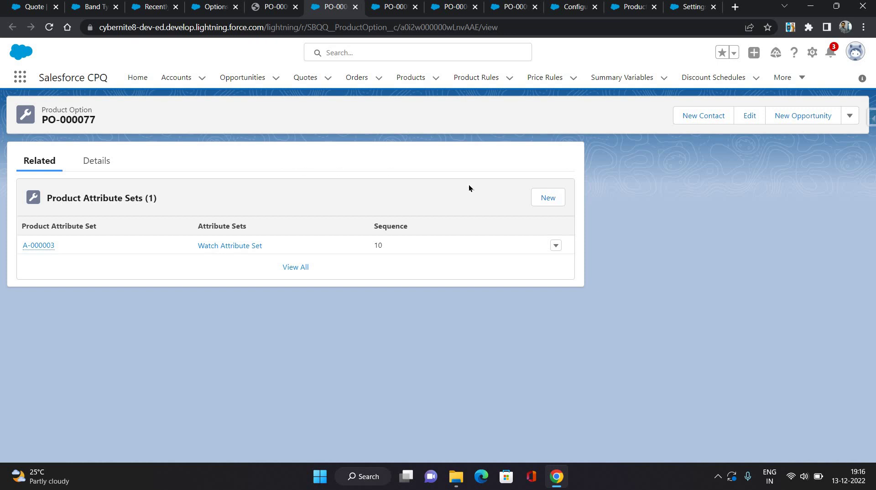
left_click(546, 200)
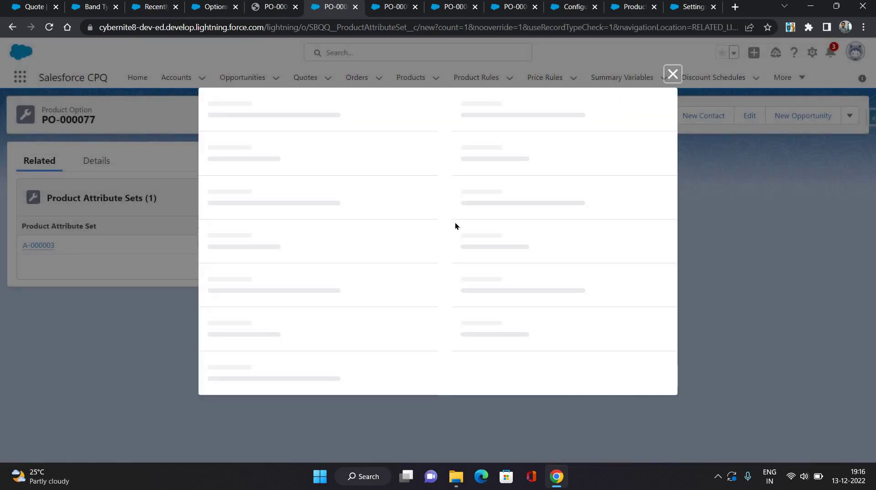
left_click(504, 232)
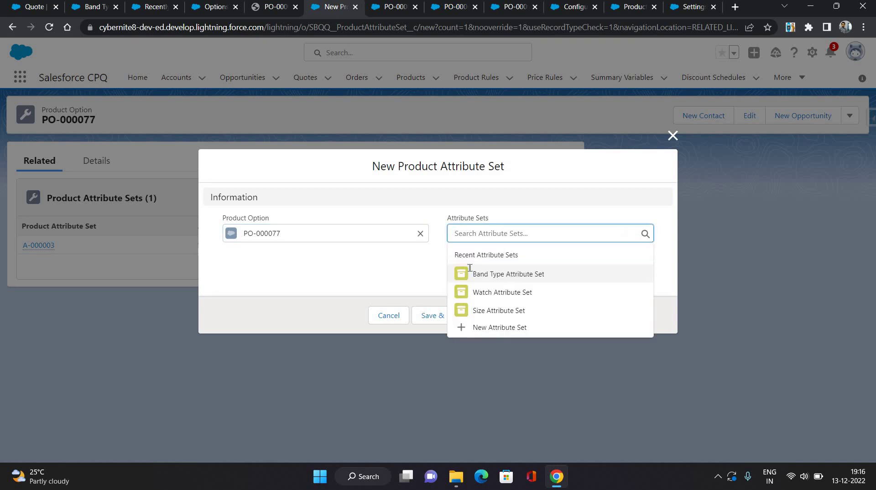
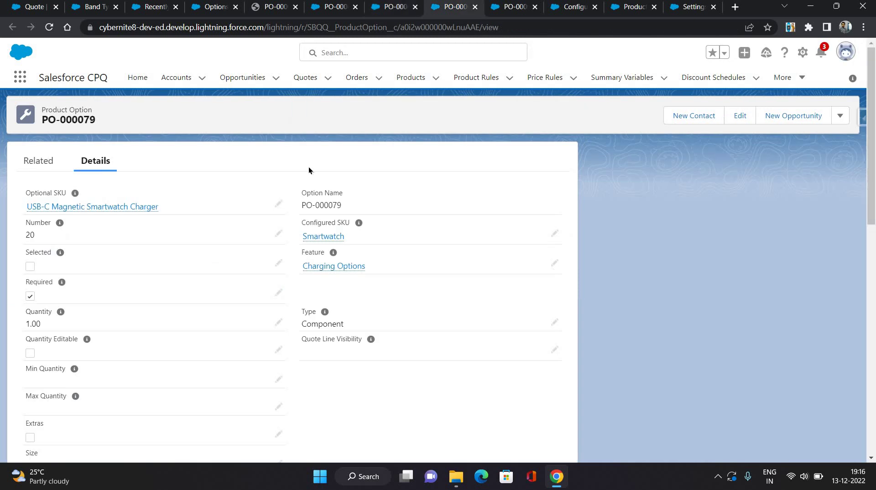
Step: Add a product attribute set to option PO-000079 with Band Type Attribute Set and sequence 10, and save it
key("F5")
left_click(547, 198)
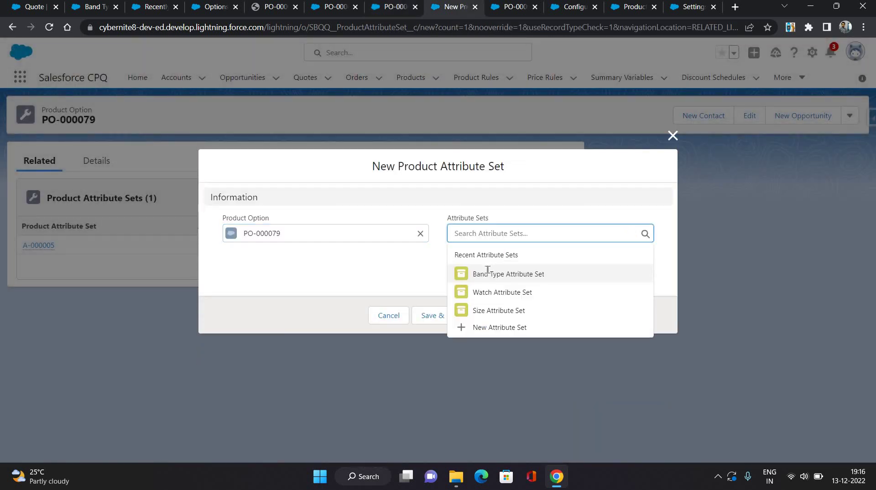
left_click(484, 273)
left_click(485, 270)
type("10")
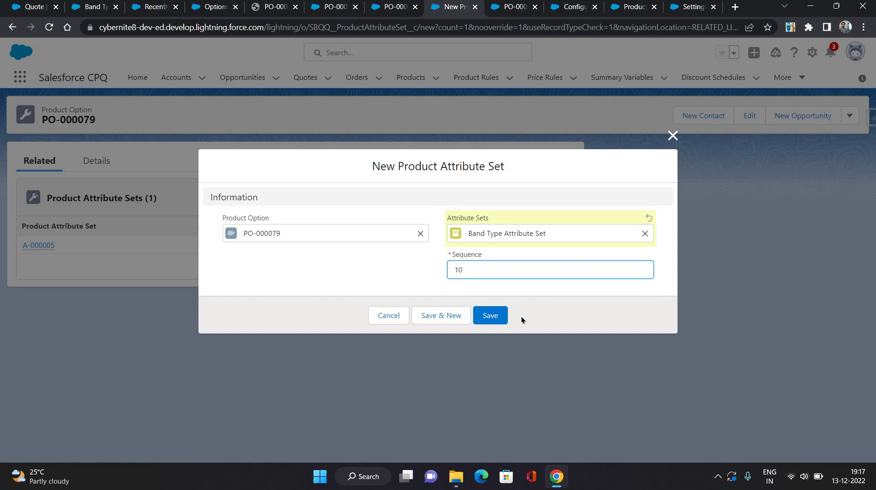
left_click(500, 316)
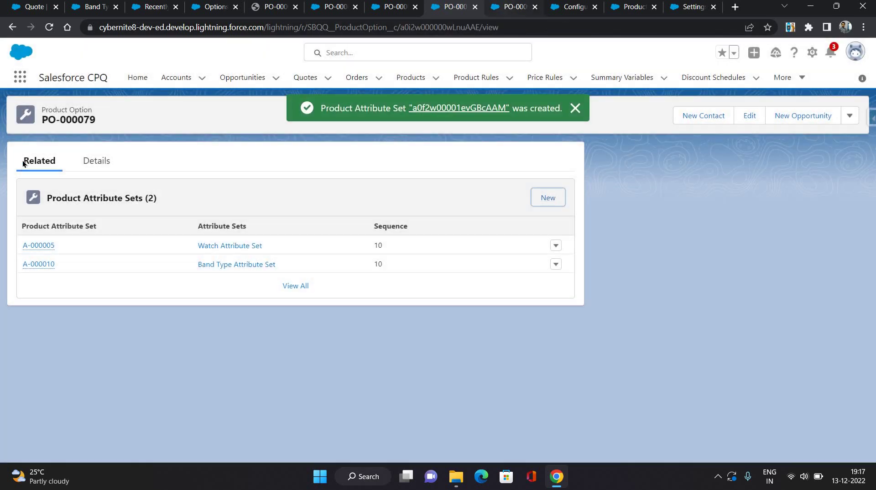
Step: Add Band Type Attribute Set with sequence 10 to option PO-000080, save it, and display the option's details
key("ctrl+Tab")
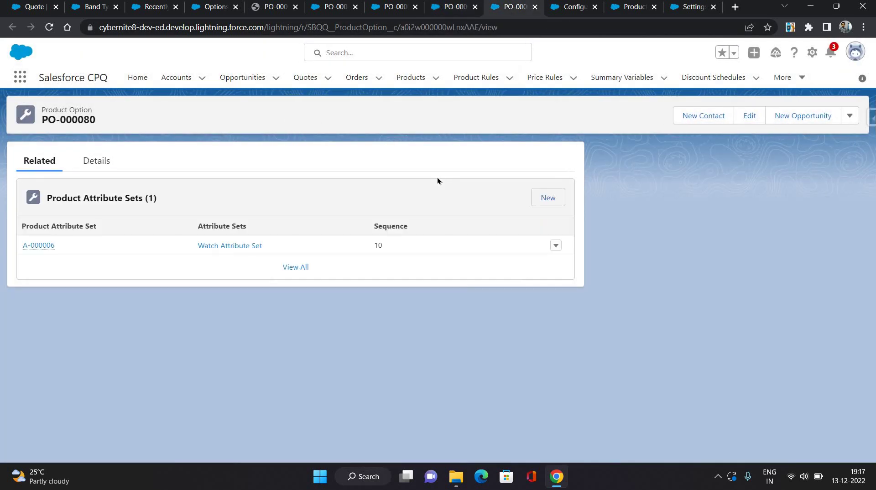
key("Return")
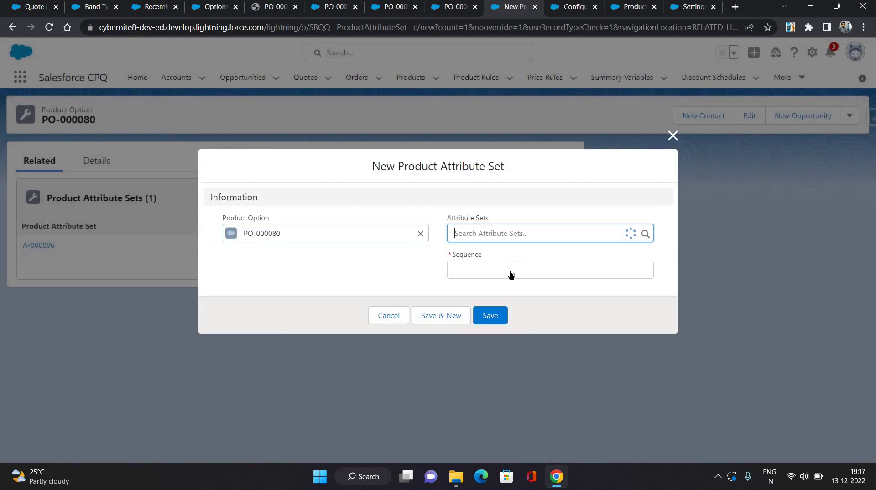
left_click(472, 272)
left_click(473, 272)
type("1")
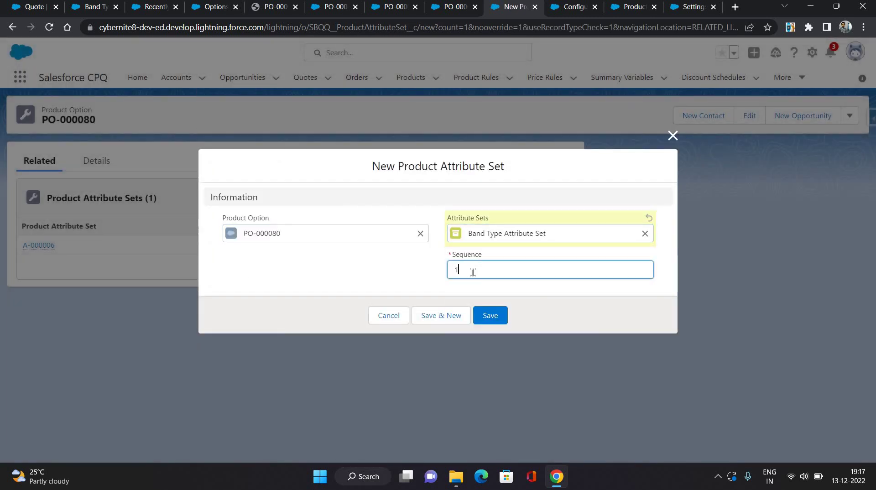
type("0")
left_click(490, 315)
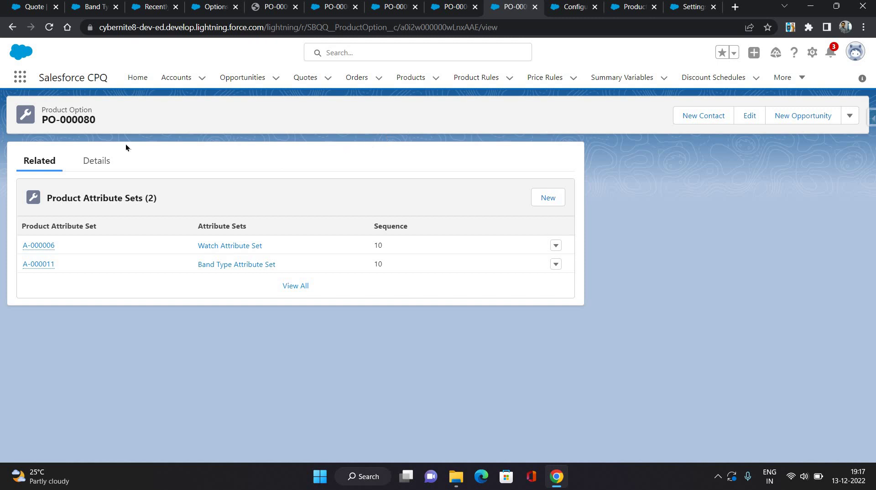
left_click(94, 162)
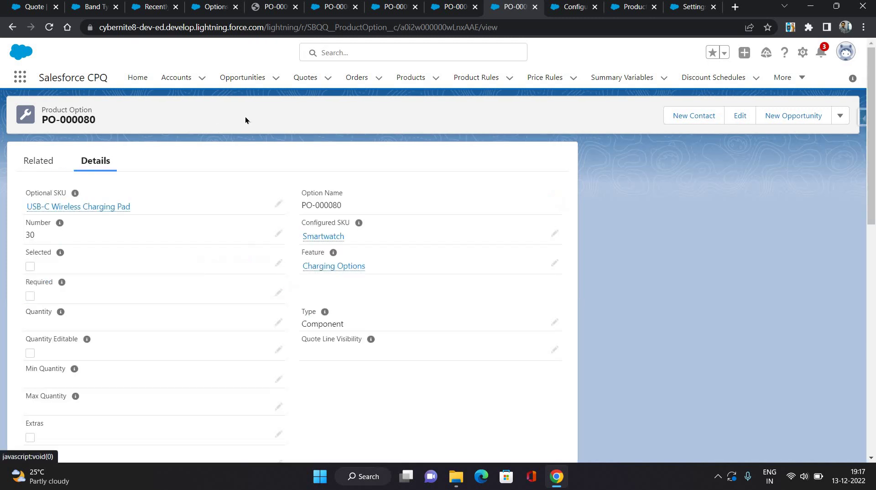
Step: Reload the quote's line editor, search the products for Smartwatch and select it to open its configuration
left_click(33, 7)
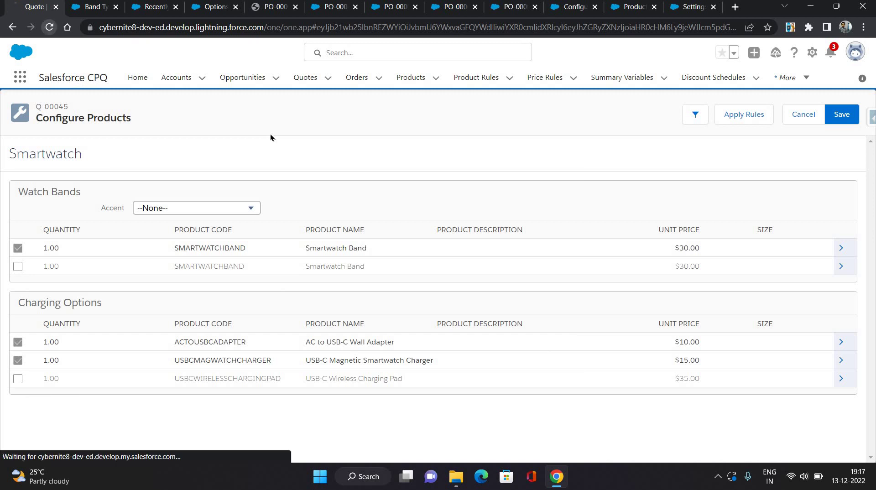
key("F5")
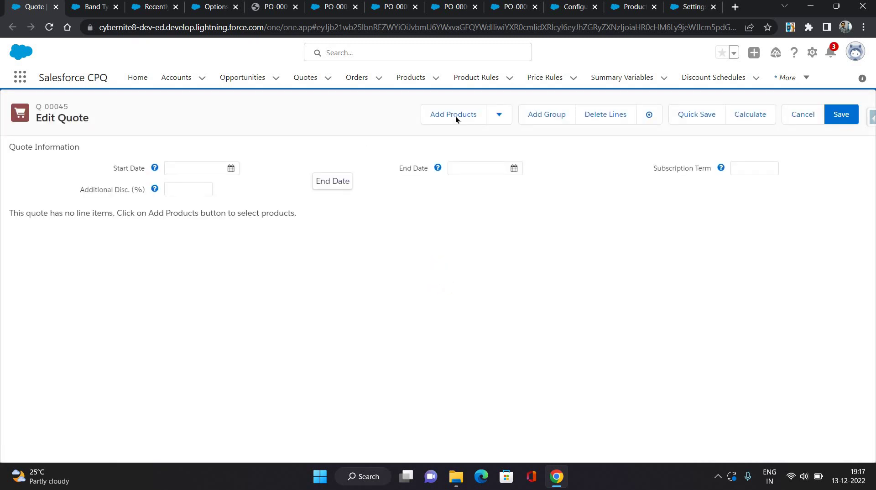
left_click(455, 115)
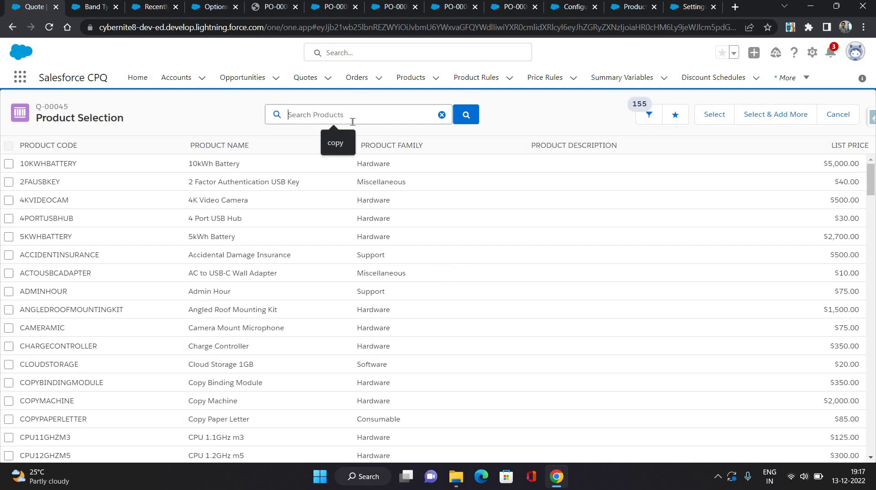
type("smartwa")
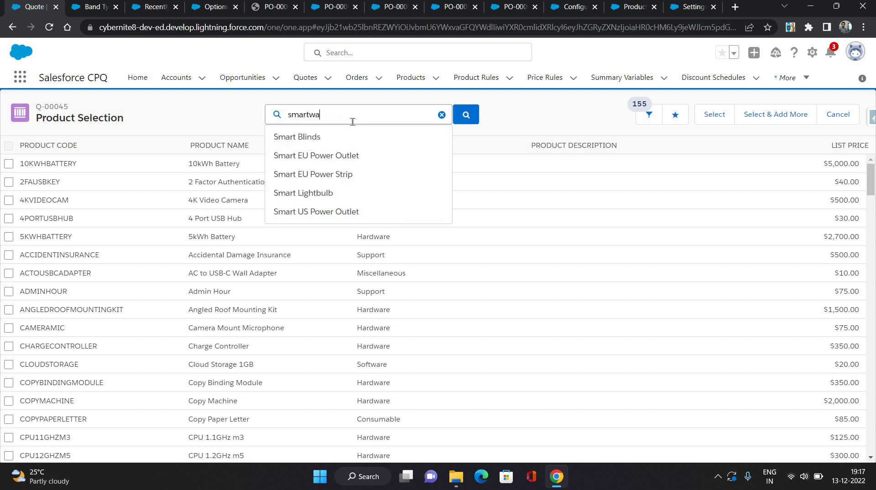
type("tch")
left_click(326, 137)
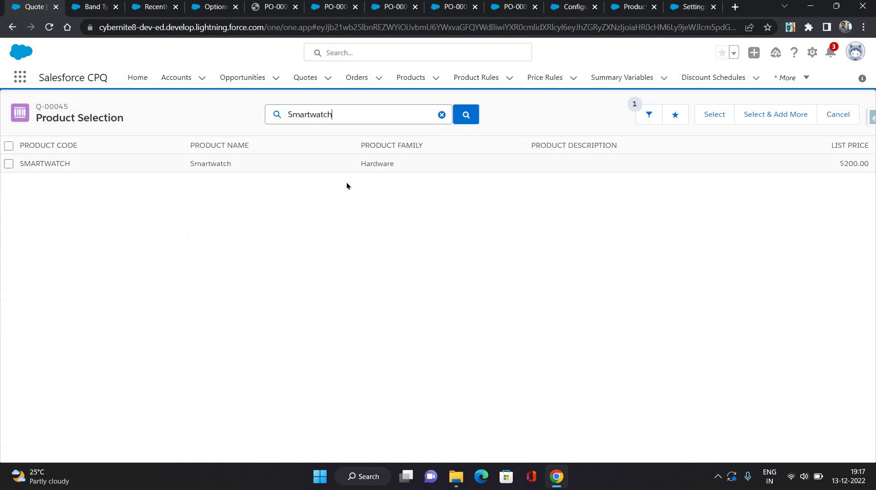
left_click(719, 162)
left_click(714, 114)
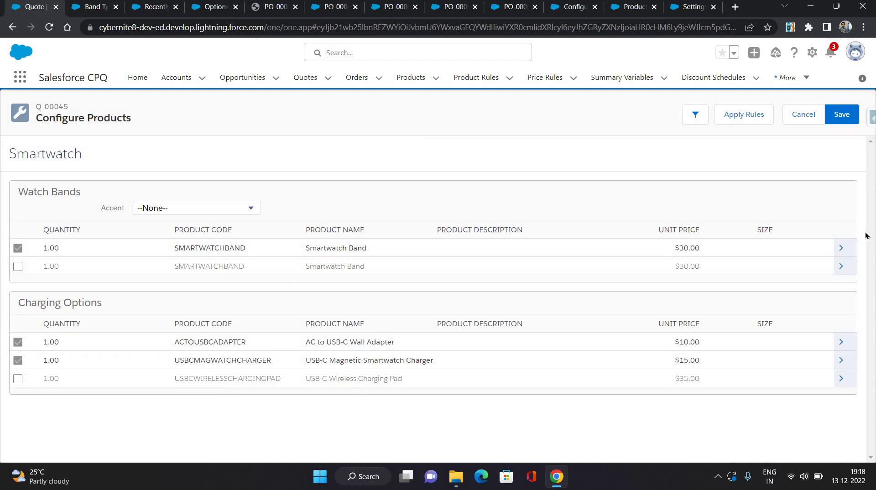
Step: Expand the attributes of the first Smartwatch Band and check its Band Type choices
left_click(841, 248)
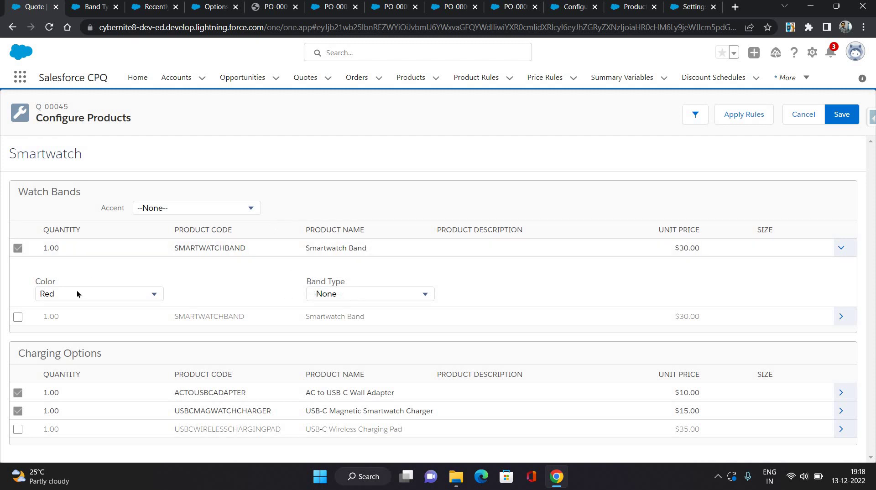
left_click(360, 295)
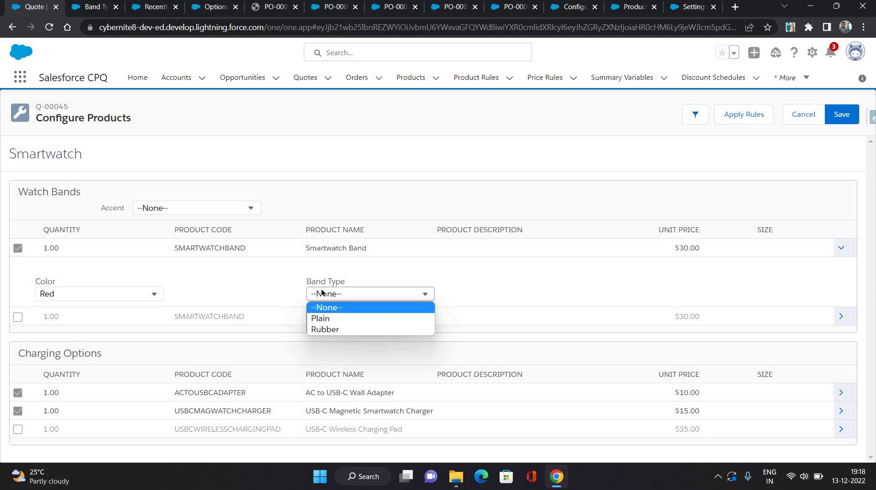
left_click(556, 269)
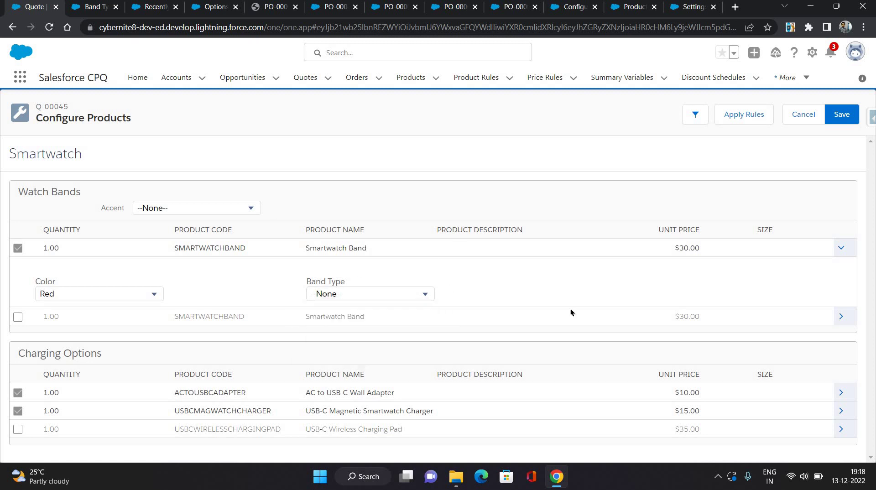
Step: Expand the attributes of the second Smartwatch Band and the charging options, and check the AC to USB-C Wall Adapter's Band Type list
left_click(839, 316)
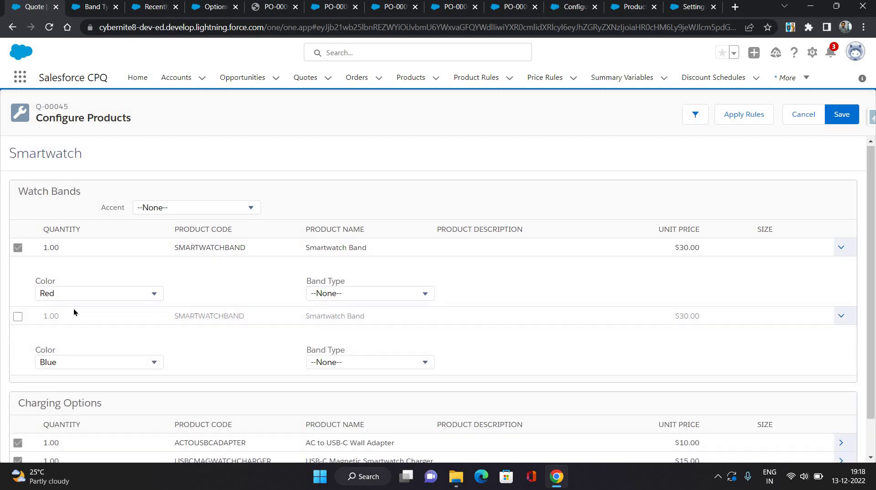
scroll(137, 315, "down", 1)
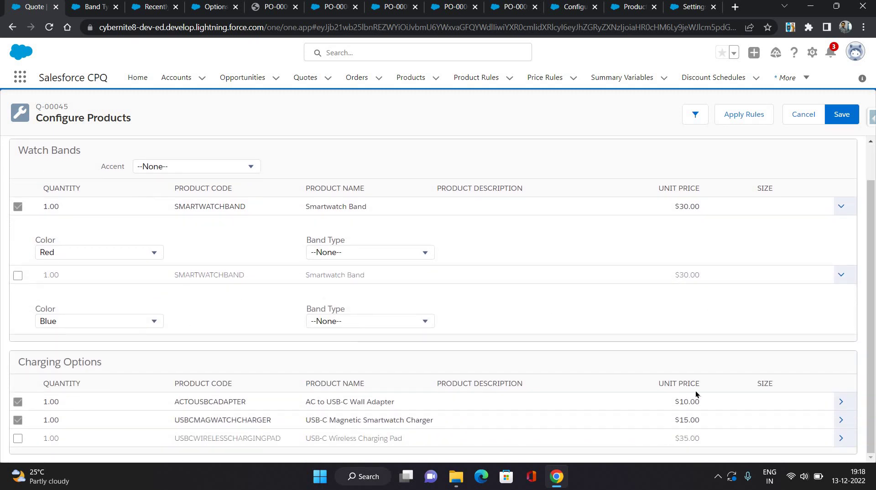
left_click(841, 402)
scroll(840, 415, "down", 1)
left_click(840, 419)
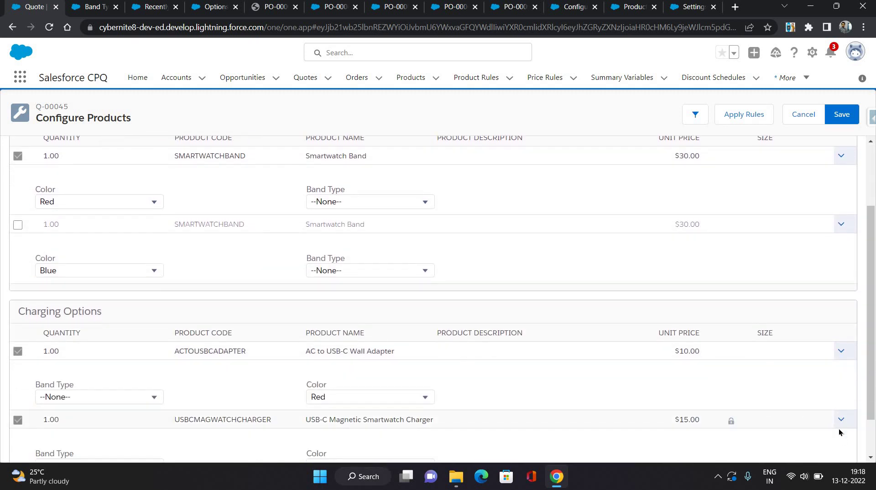
scroll(722, 402, "down", 1)
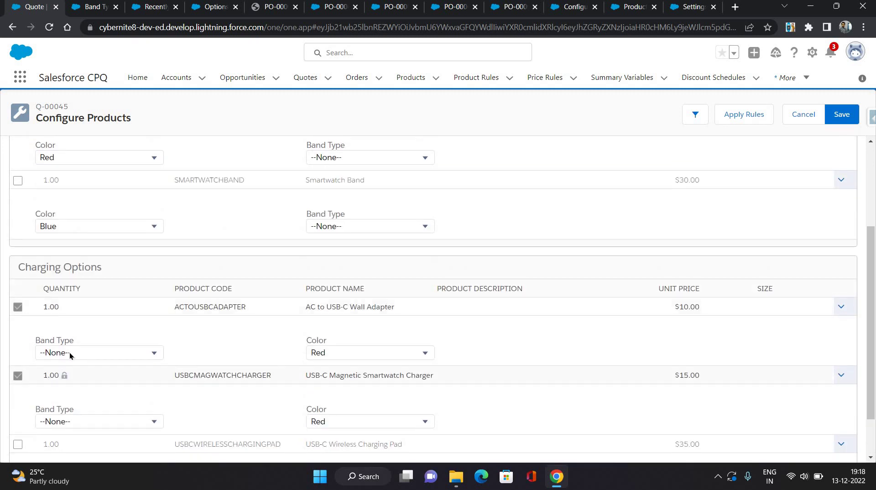
left_click(69, 352)
left_click(84, 409)
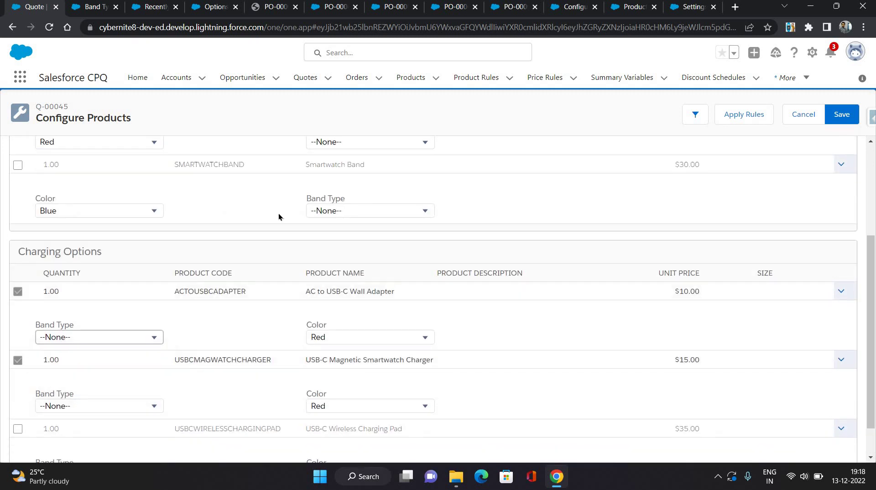
Step: Set Band Type to Plain for the red Smartwatch Band and to Rubber for the blue one
scroll(279, 213, "up", 3)
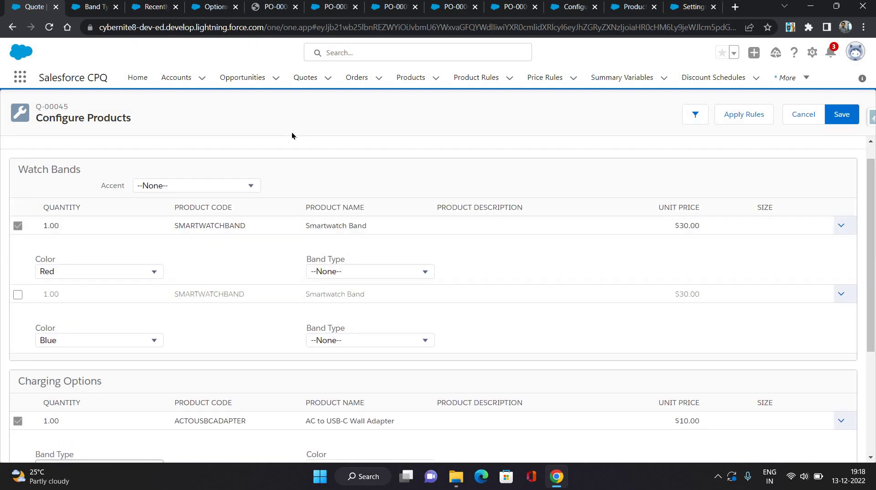
left_click(323, 271)
left_click(327, 294)
left_click(333, 340)
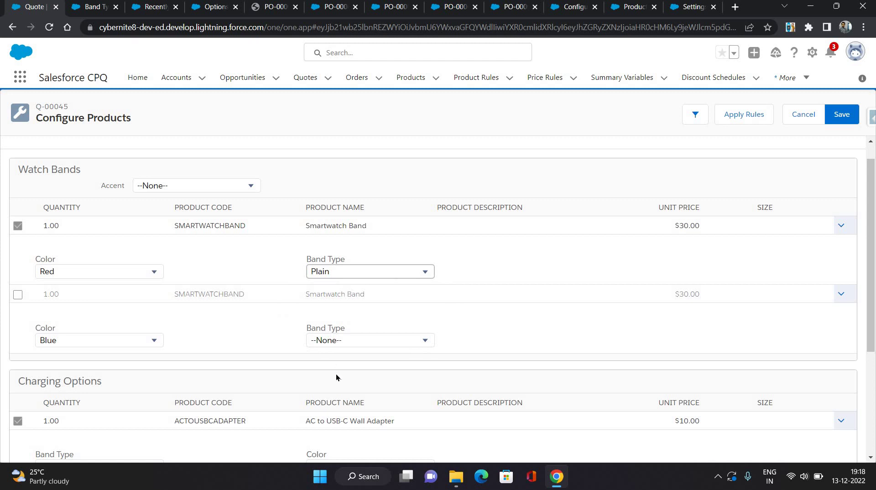
left_click(336, 374)
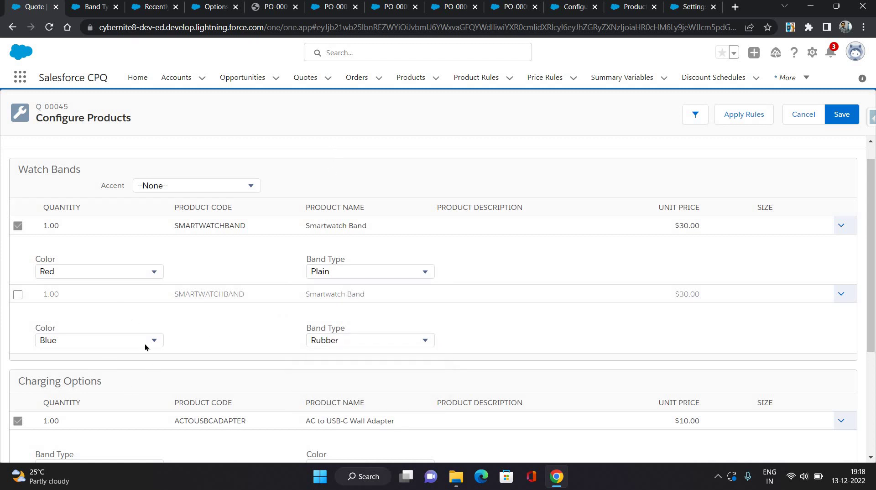
Step: Compare the Band Type and Color values across the Watch Bands and Charging Options features
scroll(145, 347, "down", 2)
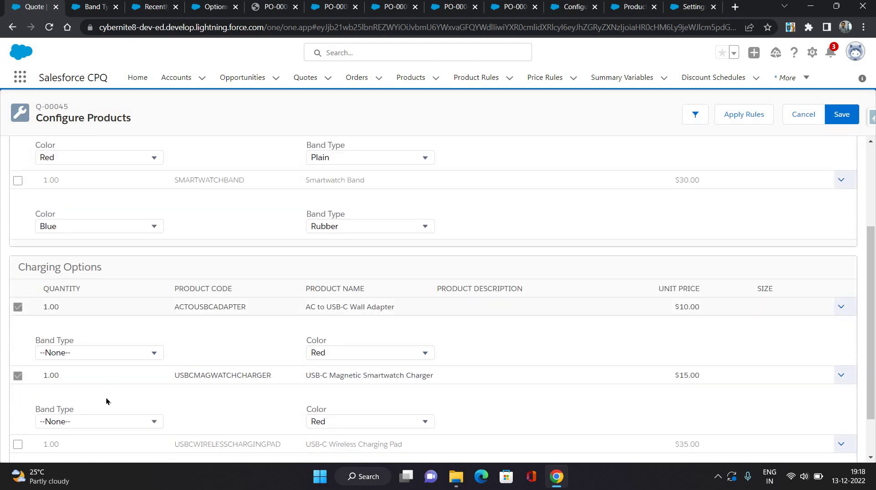
scroll(139, 367, "up", 1)
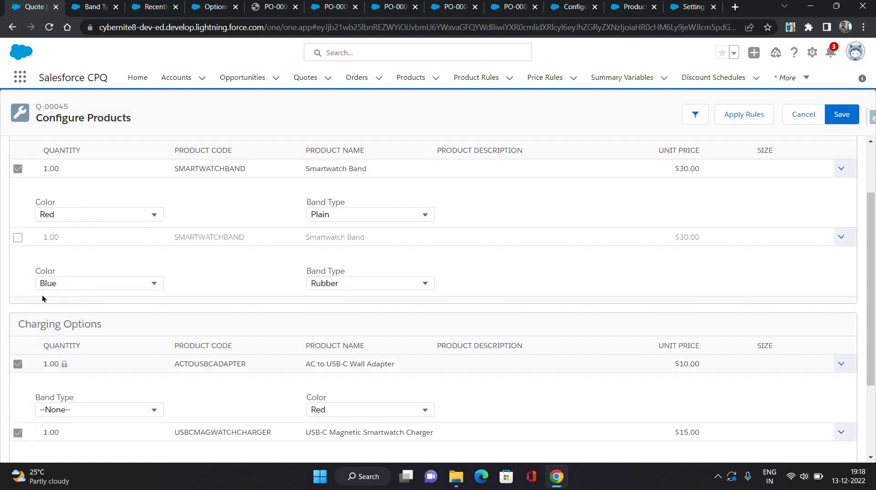
scroll(42, 298, "down", 2)
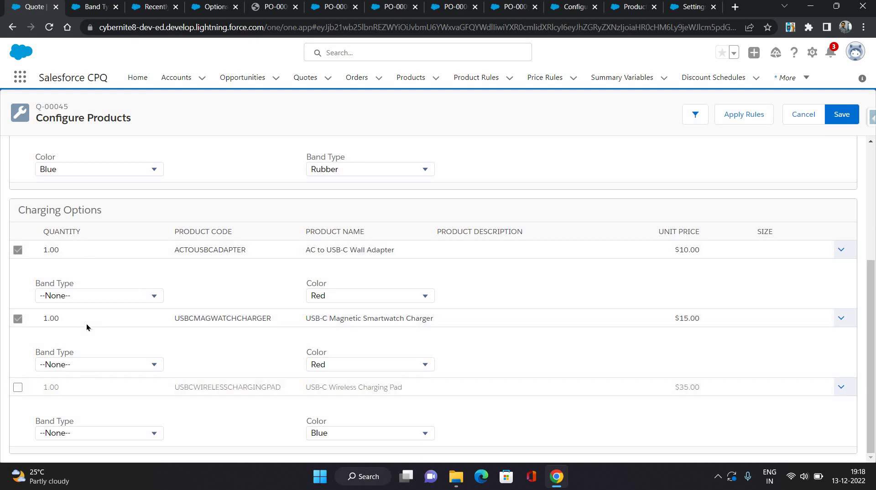
scroll(63, 296, "up", 4)
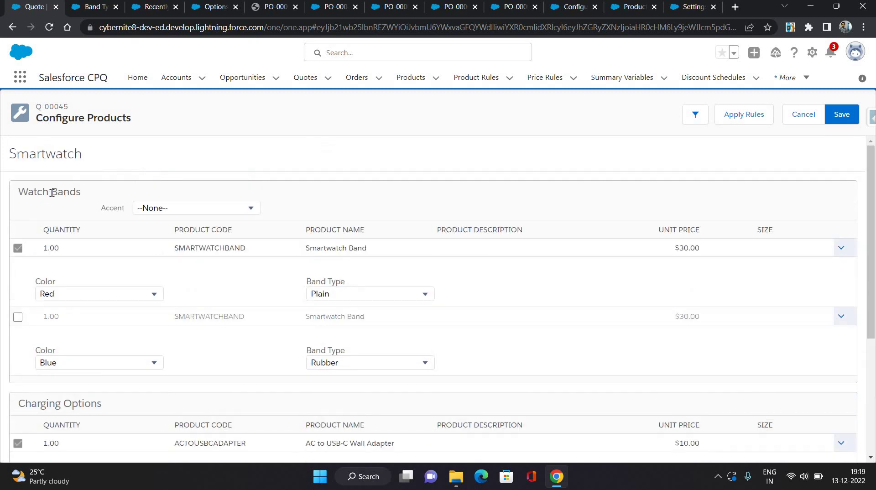
left_click_drag(8, 192, 83, 199)
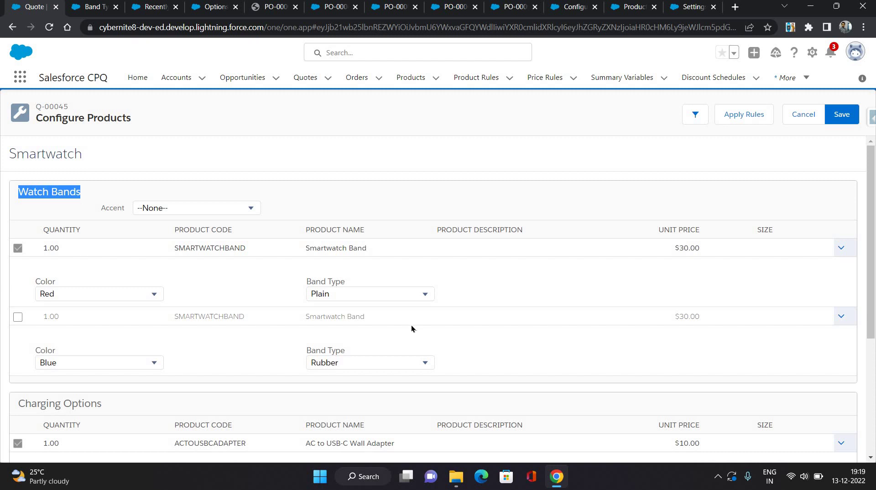
left_click(371, 182)
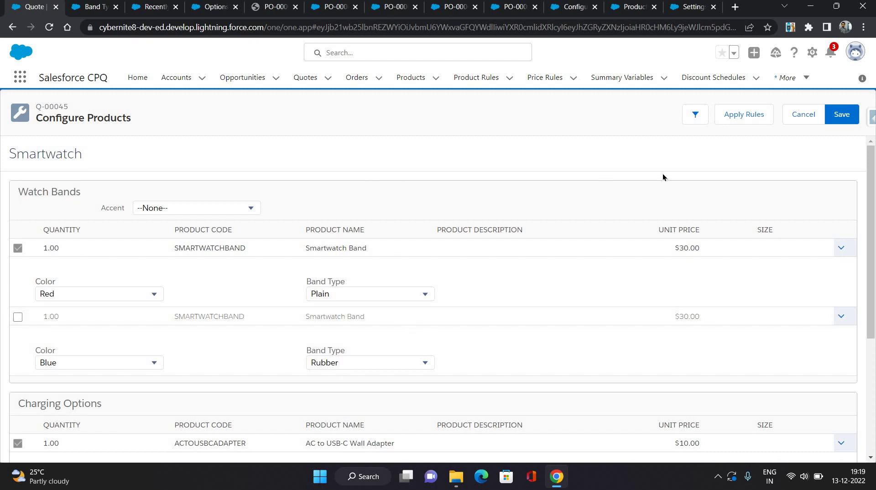
Step: Save the Smartwatch product configuration and the edited quote
left_click(841, 116)
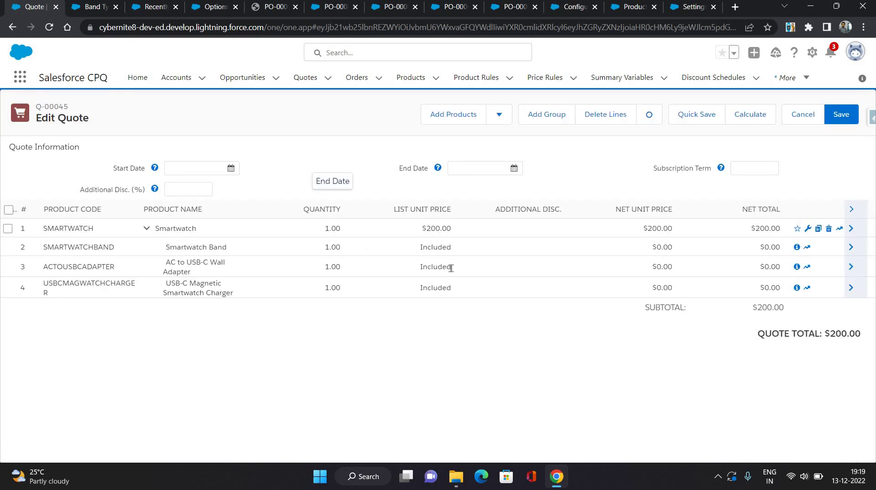
left_click(321, 209)
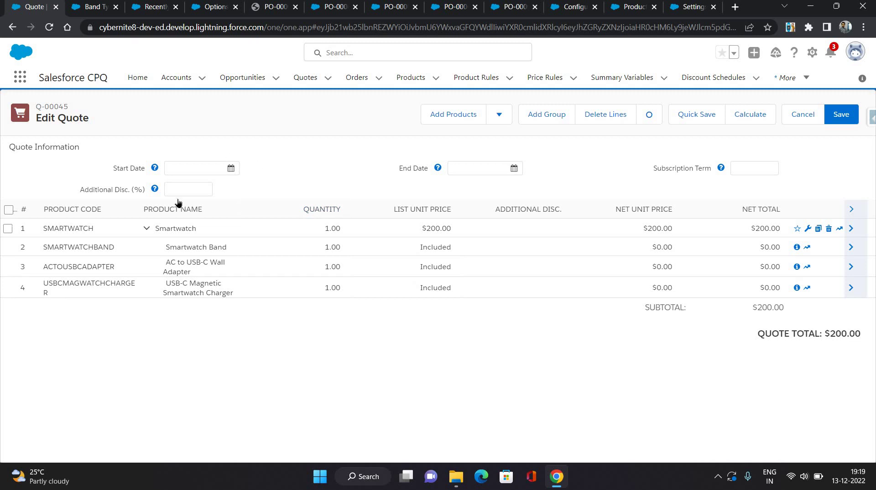
left_click(841, 116)
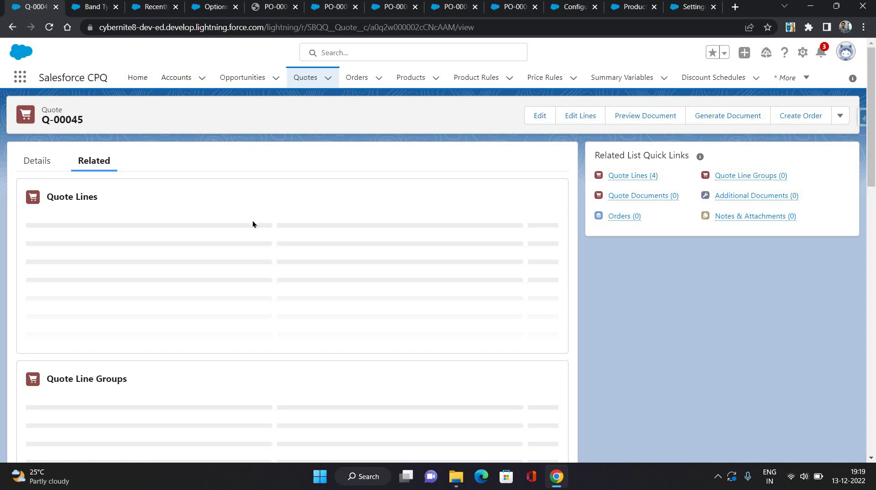
Step: Reload the quote and open the Smartwatch Band's record from its quote lines
scroll(111, 133, "down", 8)
scroll(187, 152, "up", 8)
key("F5")
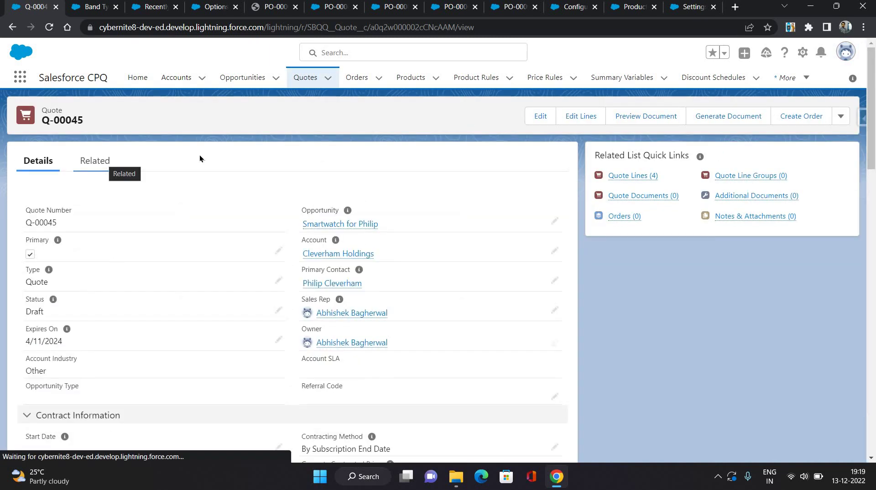
left_click(640, 175)
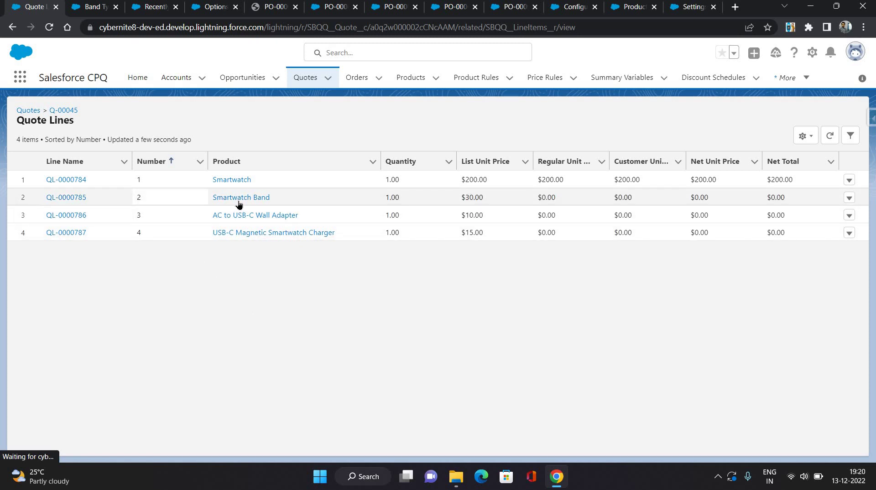
left_click(79, 197)
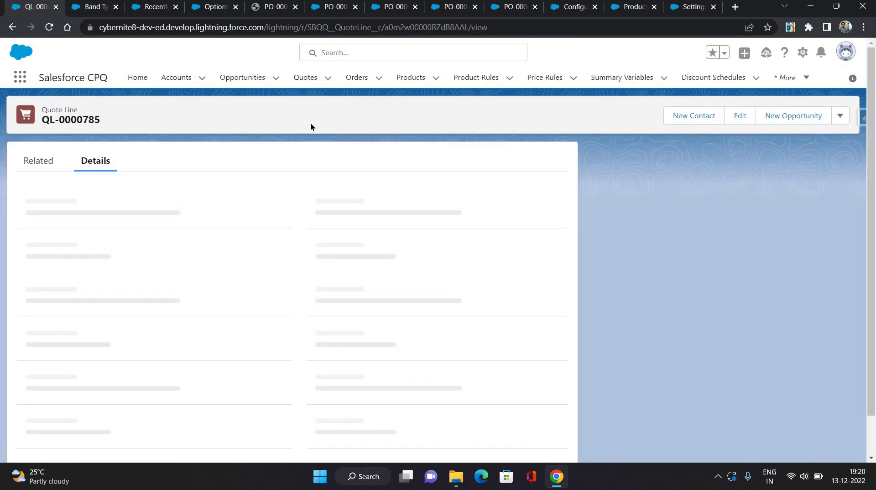
Step: Look through the Smartwatch Band quote line's details for the Band Type field, searching the page for "band"
scroll(362, 348, "down", 1)
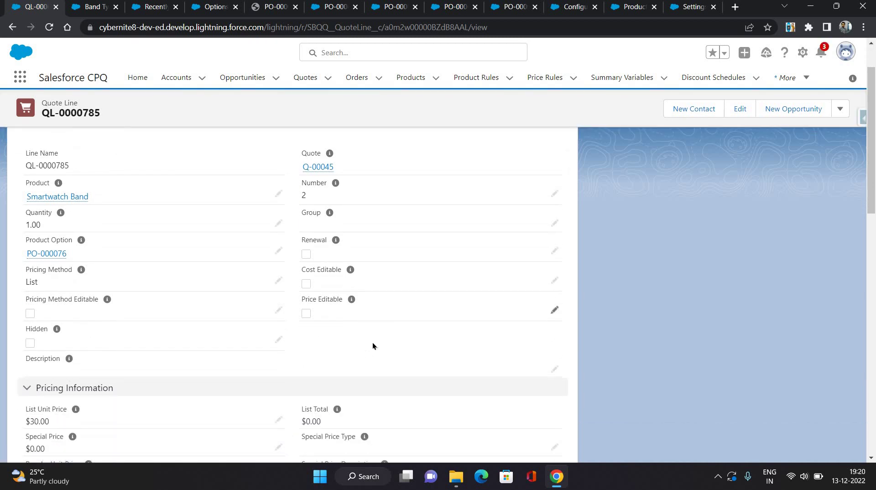
scroll(288, 382, "down", 6)
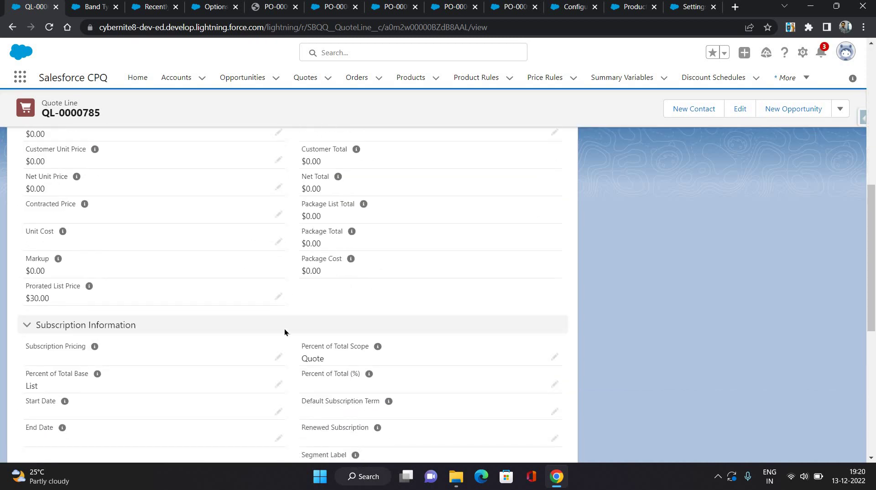
scroll(284, 328, "down", 2)
scroll(282, 359, "down", 5)
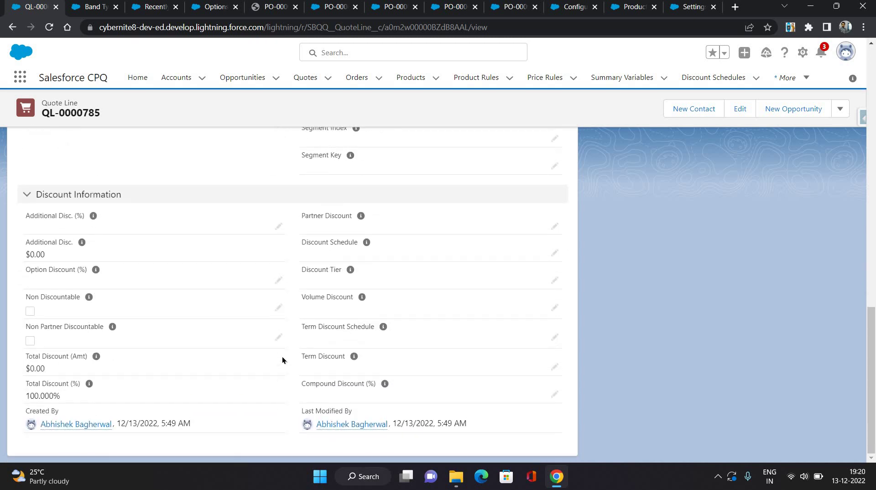
key("ctrl+f")
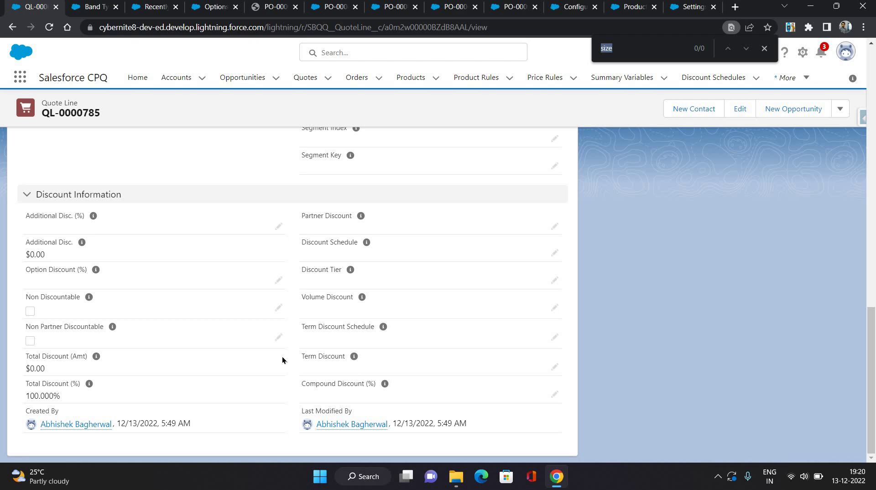
type("band")
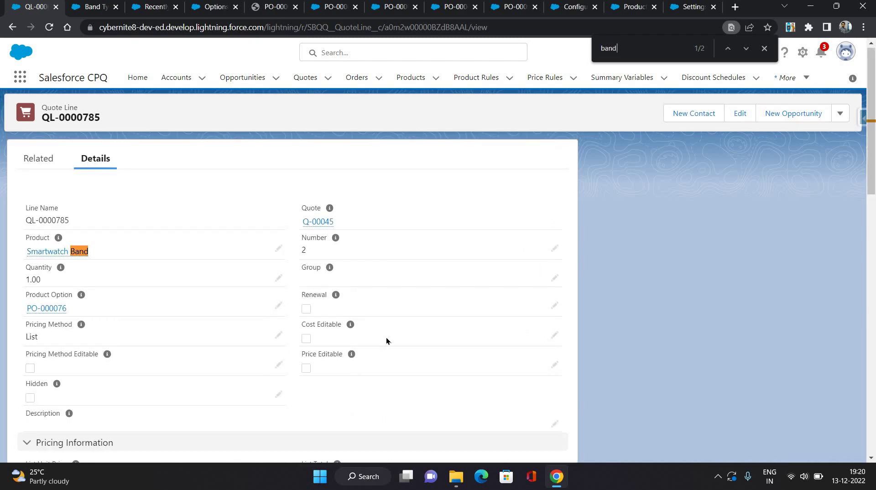
scroll(385, 337, "down", 5)
scroll(75, 264, "up", 5)
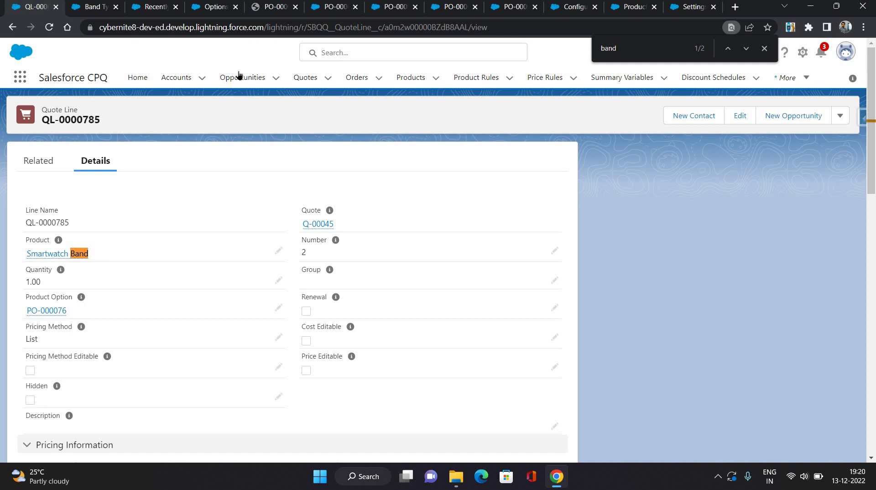
Step: Find the Quote Line object in Setup's Object Manager by searching for "quote" and open its field sets
left_click(222, 8)
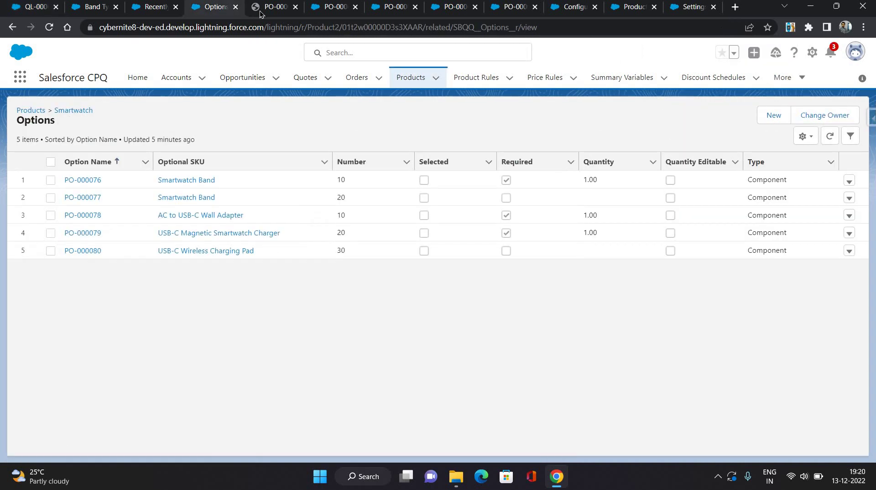
left_click(262, 9)
left_click(694, 6)
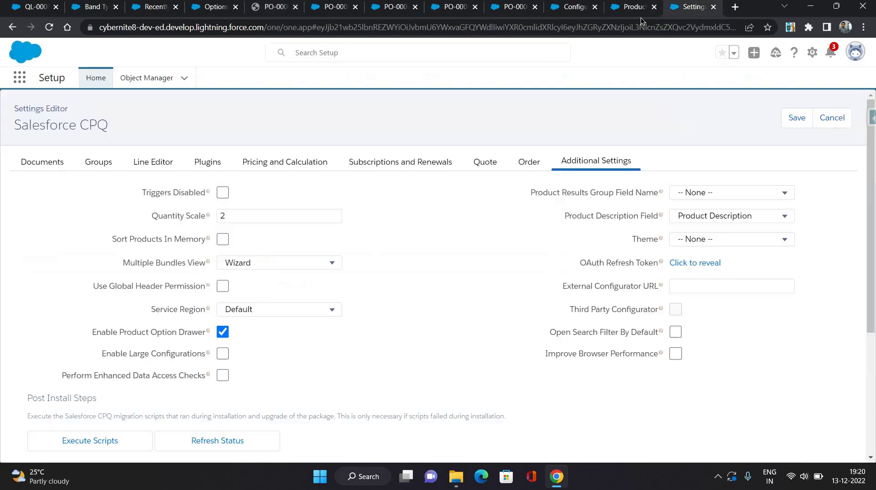
key("ctrl+shift+Tab")
left_click(141, 85)
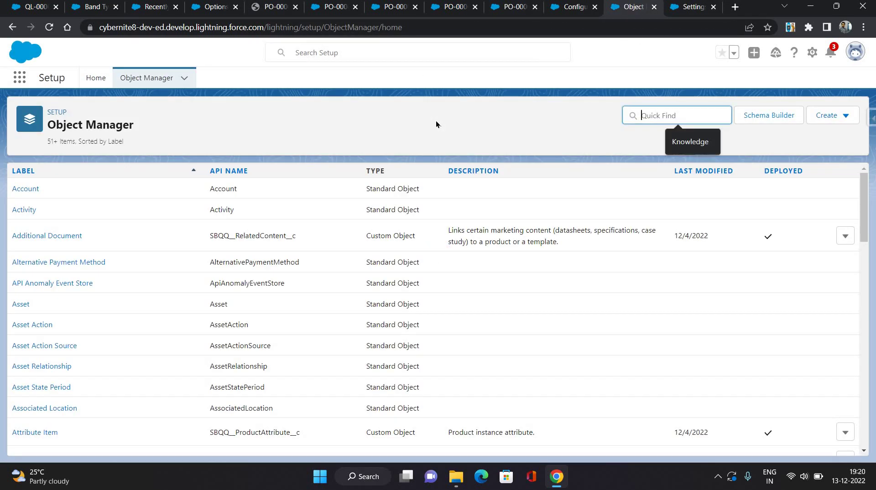
type("q")
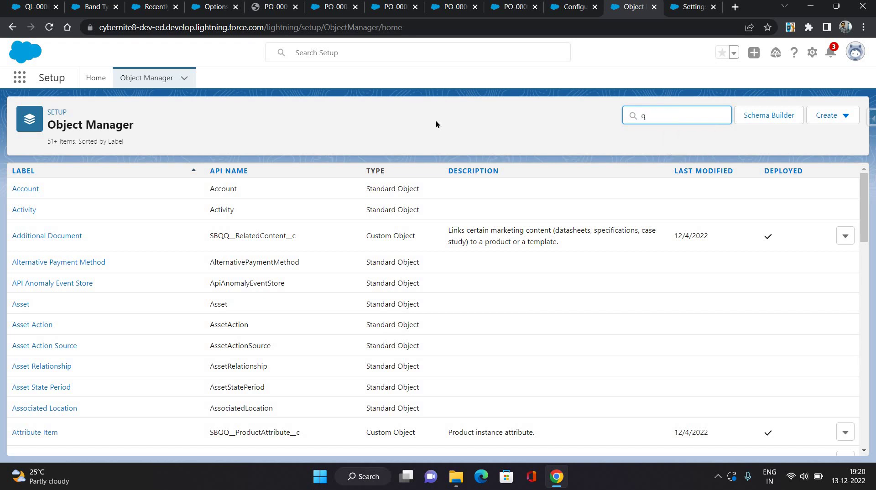
type("uote")
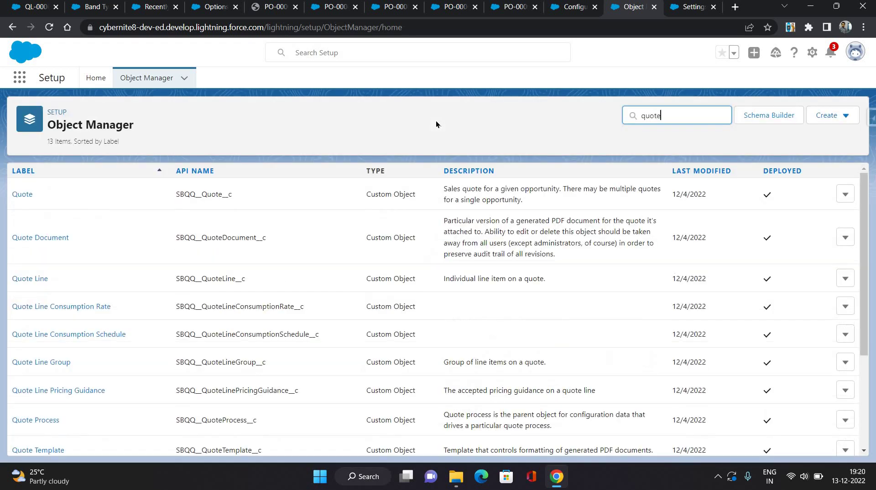
left_click(38, 279)
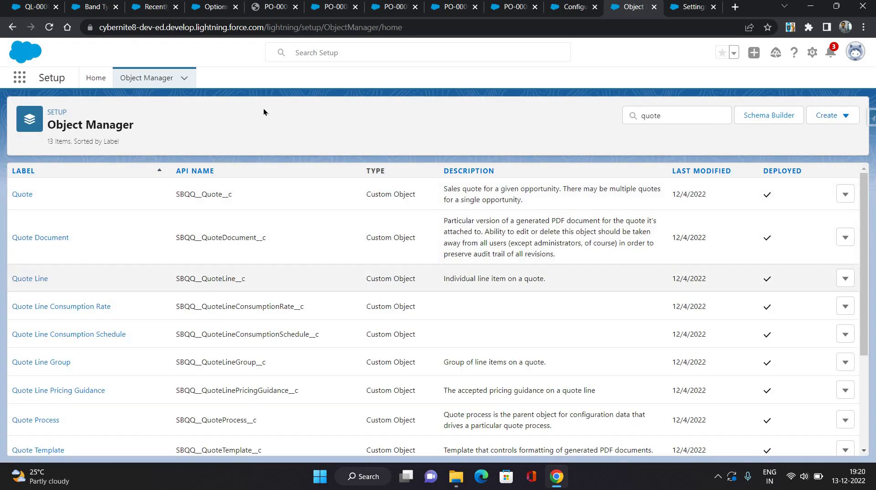
left_click(59, 192)
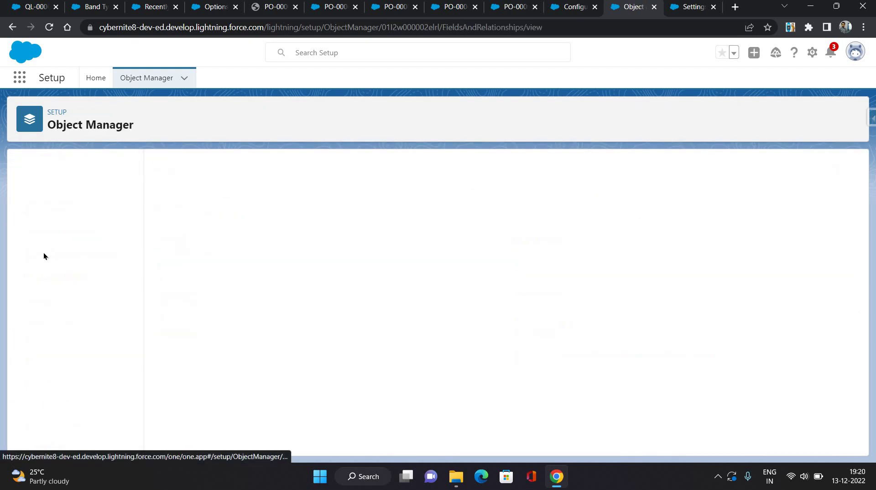
left_click(44, 299)
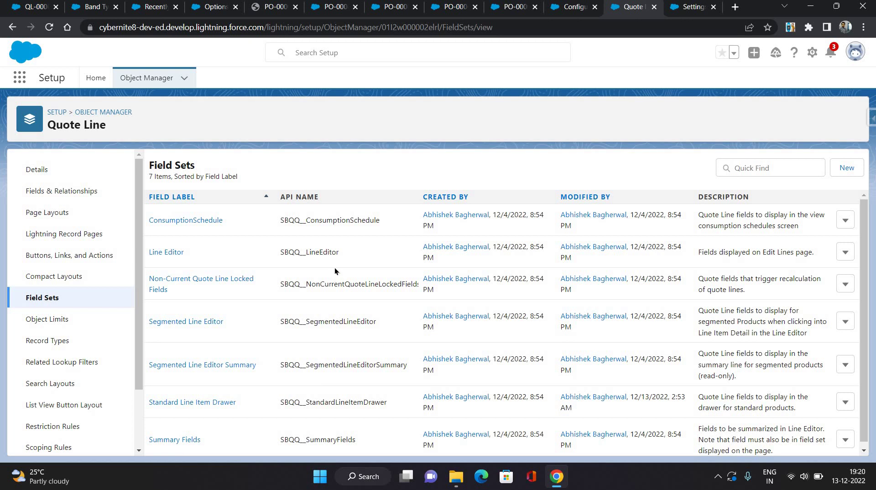
Step: Add the Product Option's Band Type field to the Quote Line's Line Editor field set and save it
left_click(174, 251)
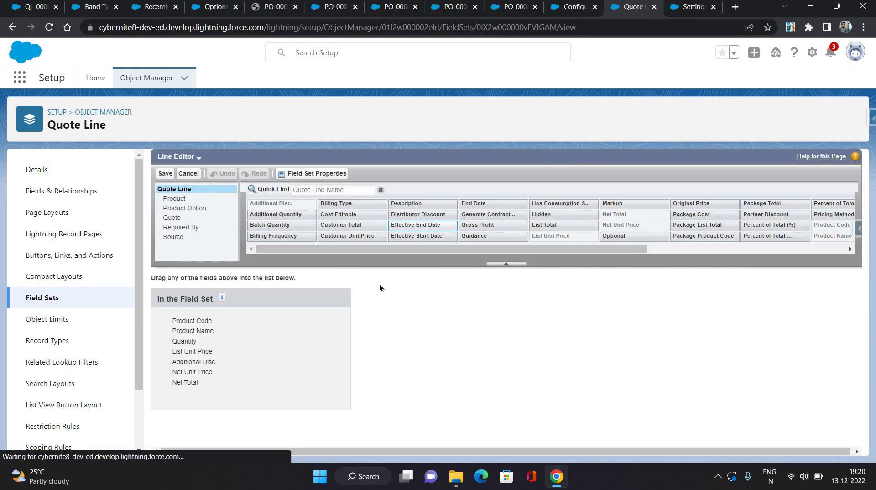
left_click(318, 188)
left_click(199, 209)
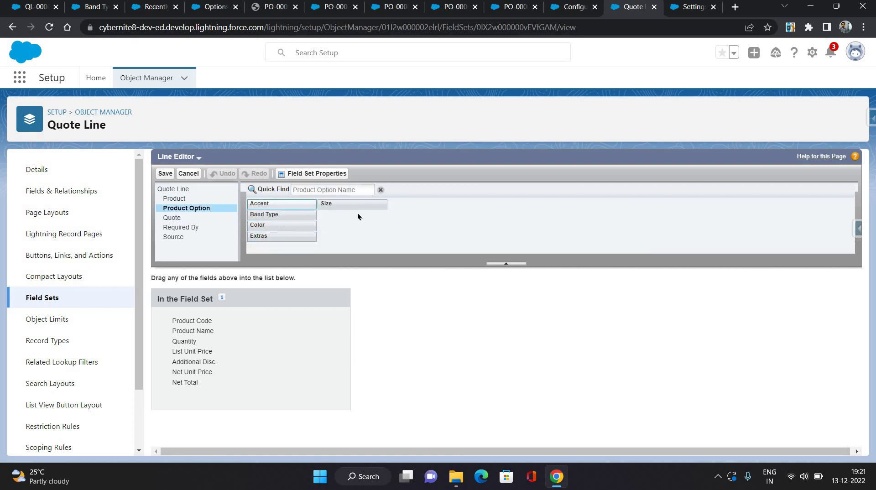
left_click_drag(269, 219, 185, 382)
left_click_drag(397, 303, 397, 303)
left_click(166, 173)
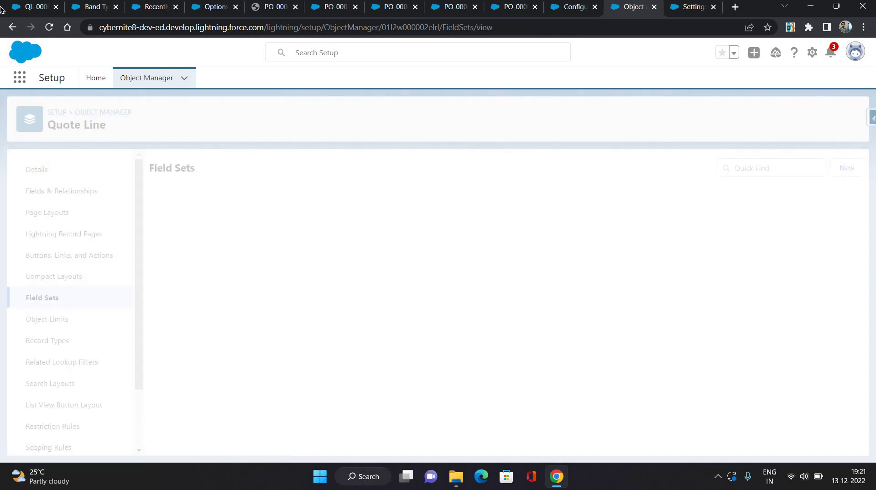
Step: Return to the Smartwatch quote, reopen its lines for editing and expand the Smartwatch line's details
key("ctrl+1")
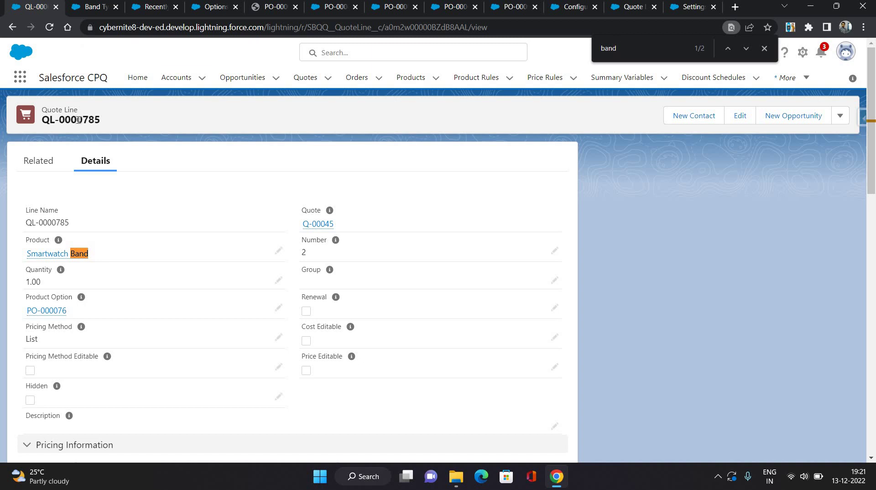
left_click(305, 224)
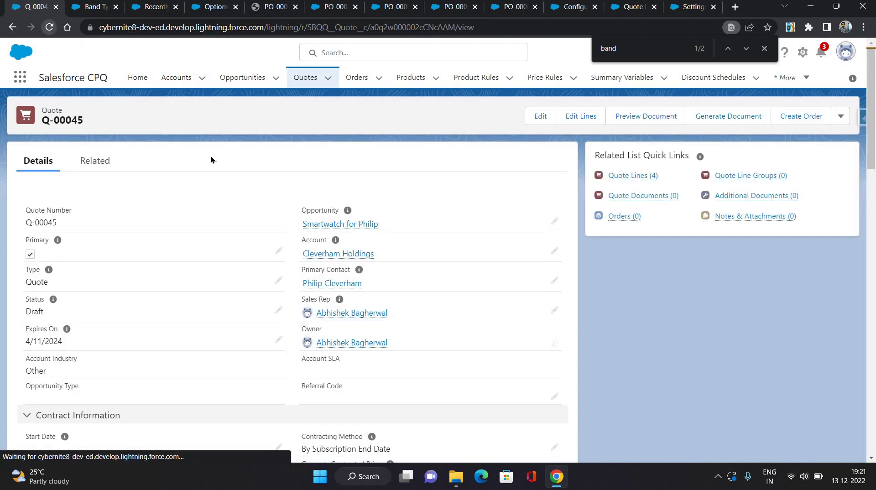
key("F5")
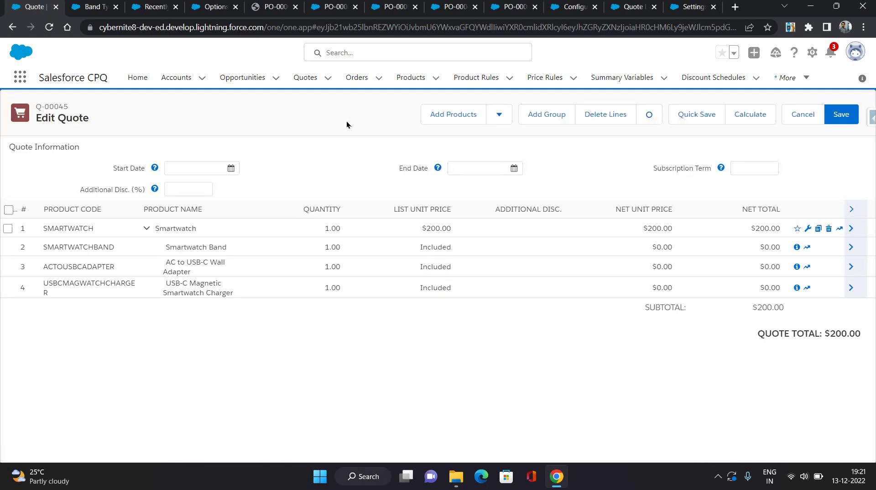
left_click(851, 228)
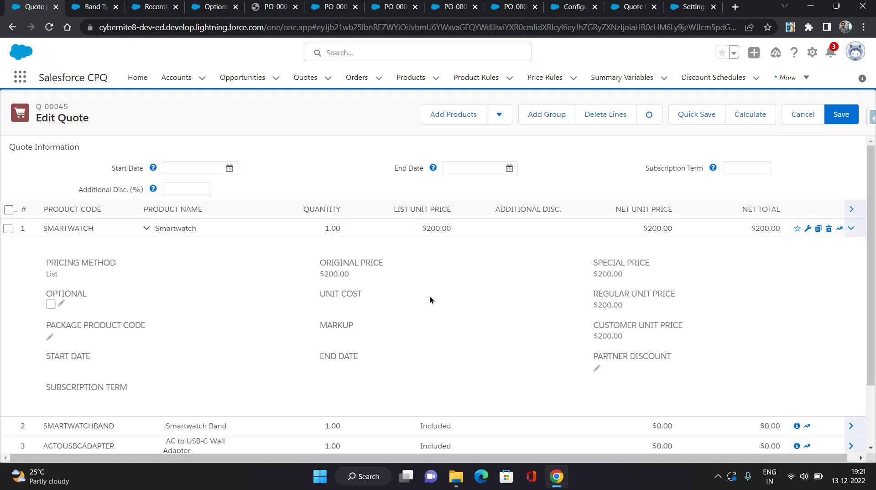
Step: Try adding another Smartwatch to the quote and check the Band Type attribute of its first Smartwatch Band
left_click(452, 114)
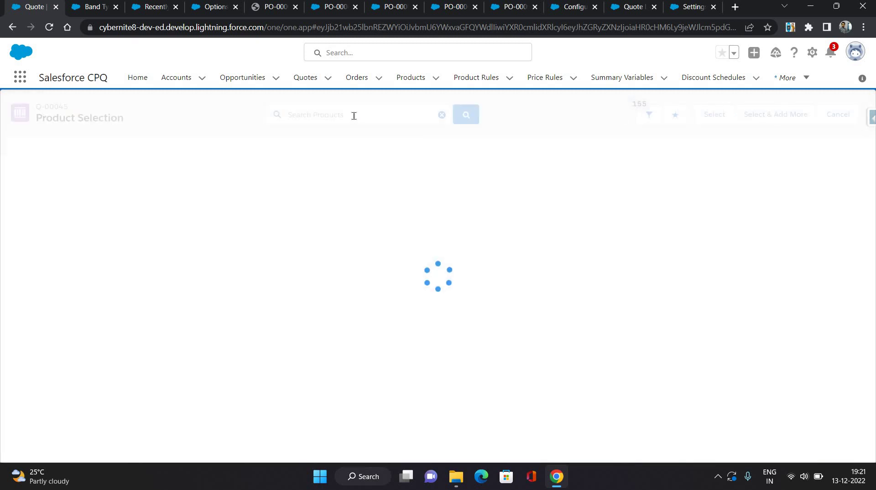
type("smart")
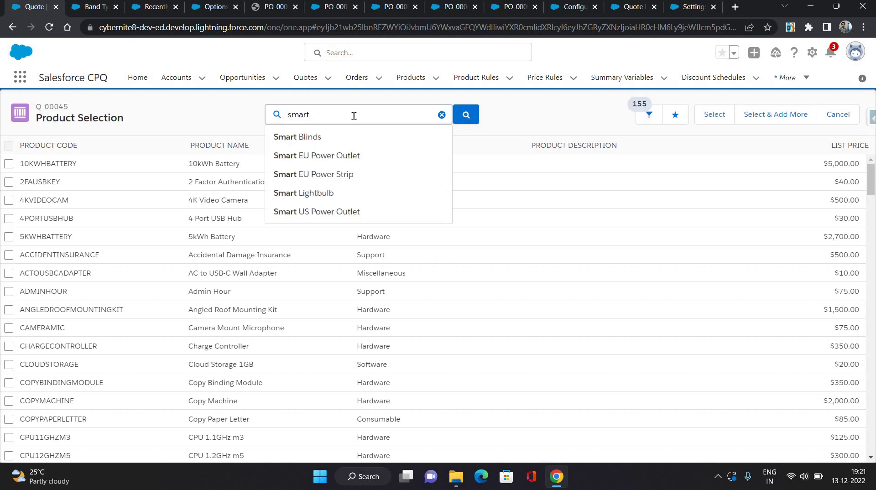
type("eatch")
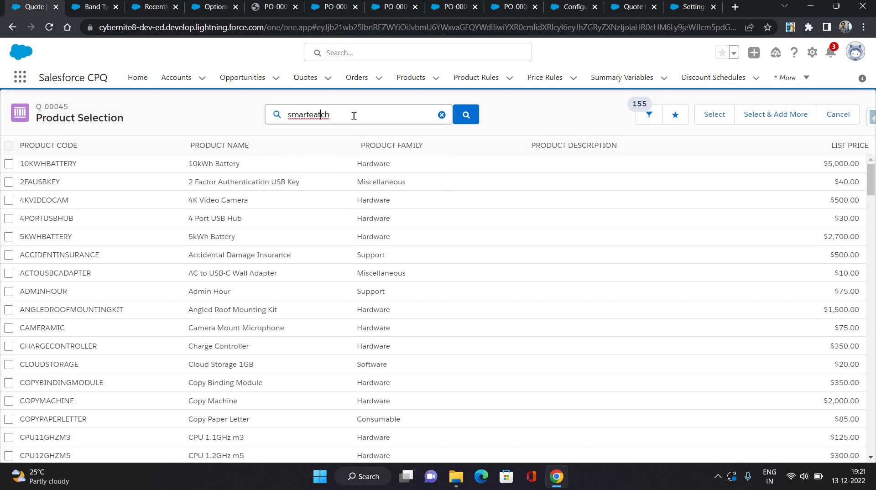
type("\\")
key("BackSpace")
key("BackSpace")
type("w")
key("Down")
key("Return")
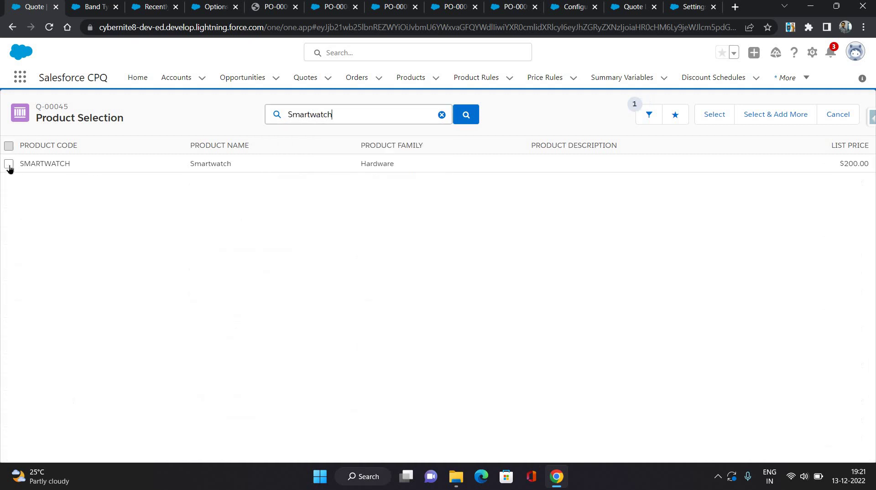
left_click(714, 114)
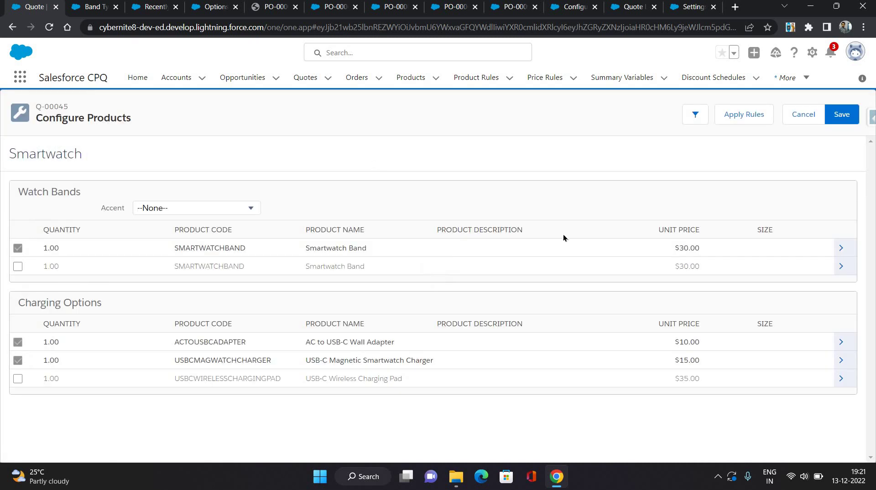
left_click(841, 248)
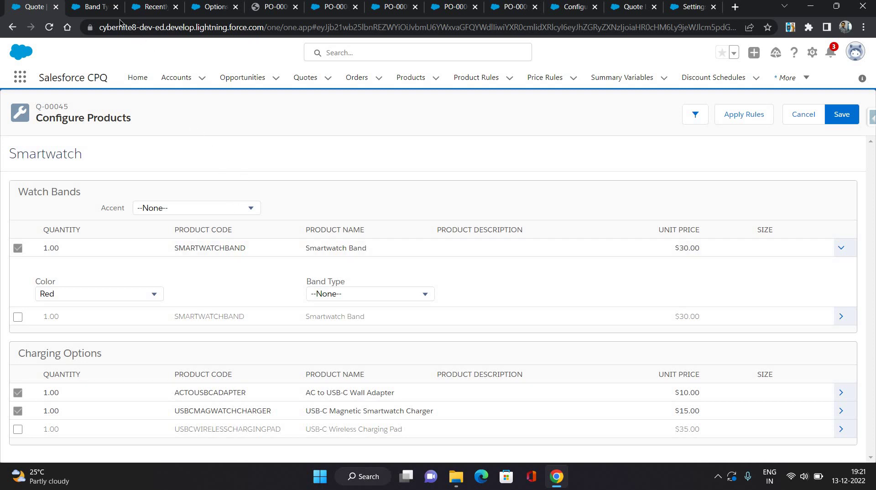
left_click(794, 115)
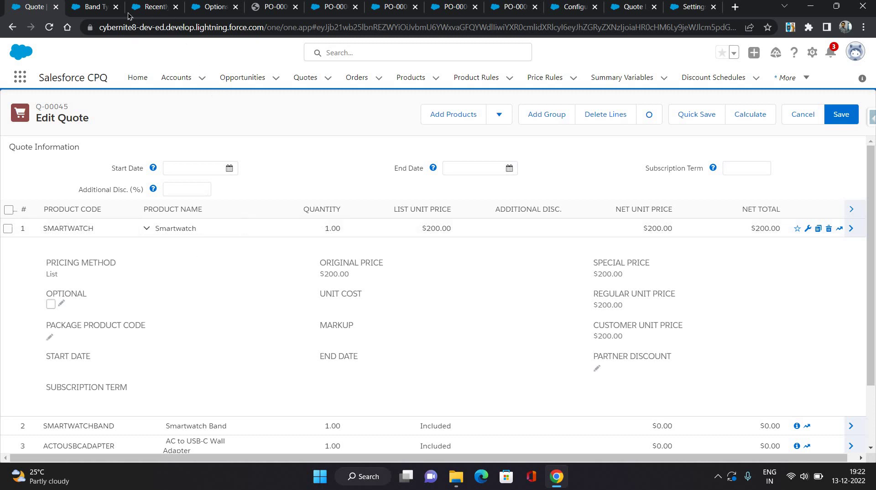
Step: Search the Smartwatch quote's line editor page for "band"
left_click(618, 8)
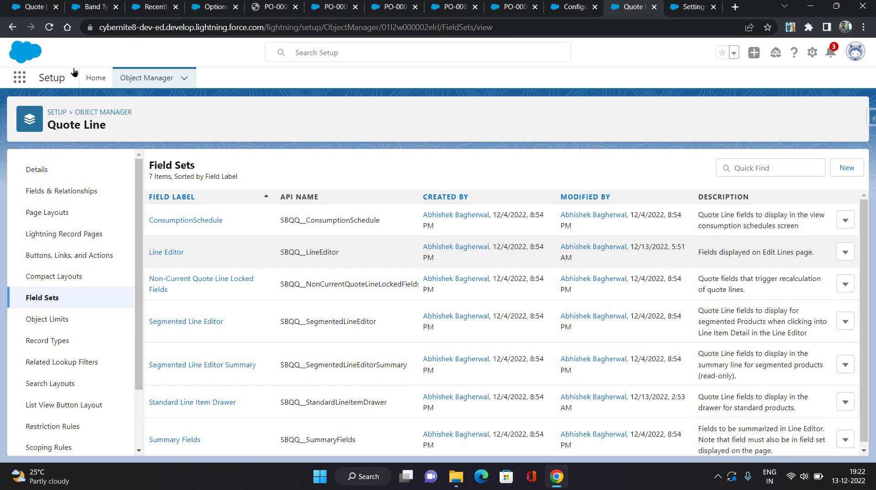
left_click(34, 7)
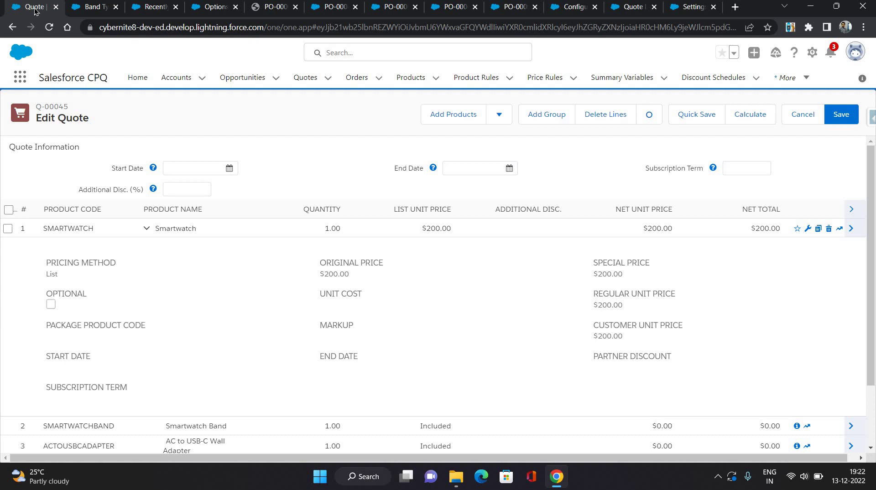
key("ctrl+f")
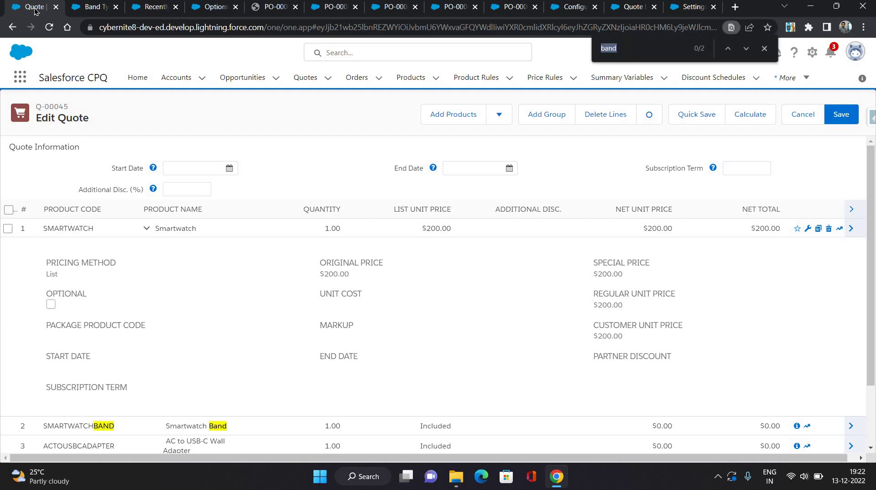
type("band")
Step: Add the Product Option's Band Type field to the Quote Line's Standard Line Item Drawer field set and save it
left_click(610, 12)
scroll(235, 404, "down", 1)
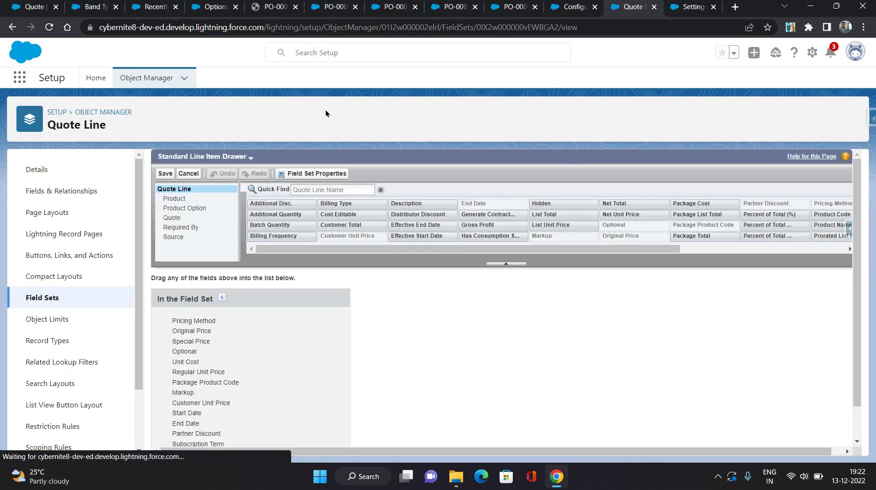
scroll(214, 210, "down", 1)
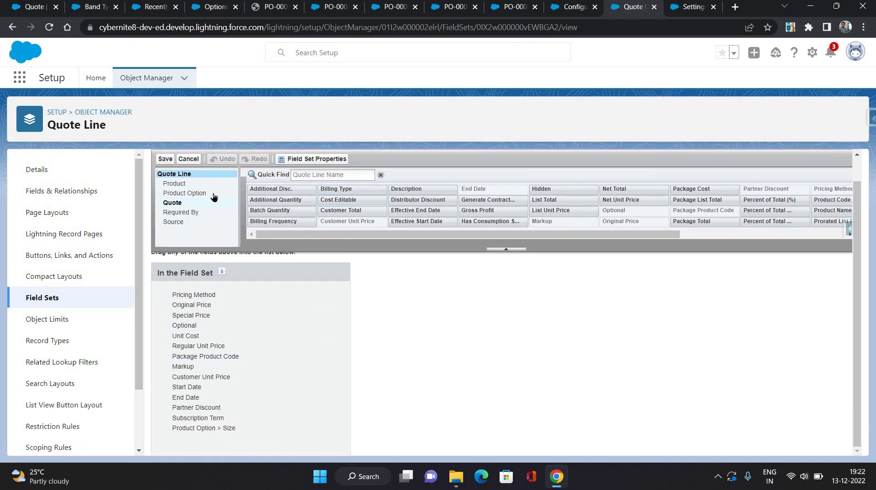
left_click(212, 194)
left_click_drag(286, 200, 208, 437)
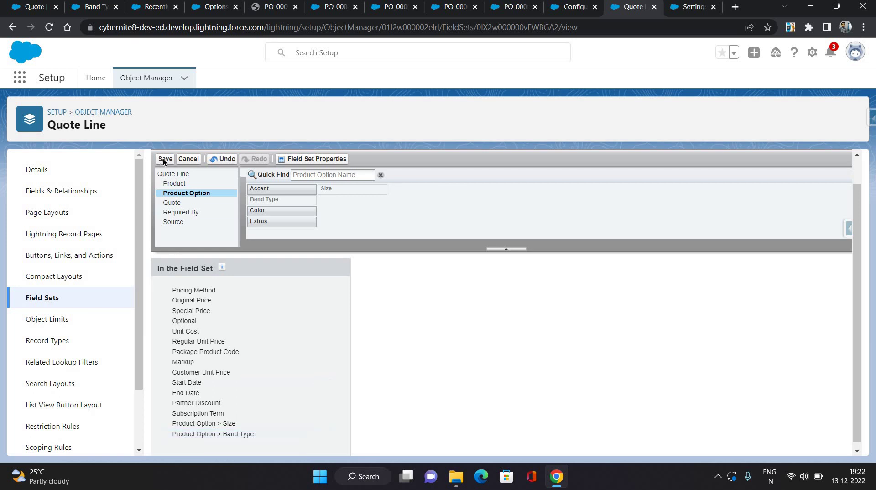
left_click(165, 158)
Step: Reload the Smartwatch quote's line editor, expand the Smartwatch line's details and check them for the Band Type field
left_click(93, 8)
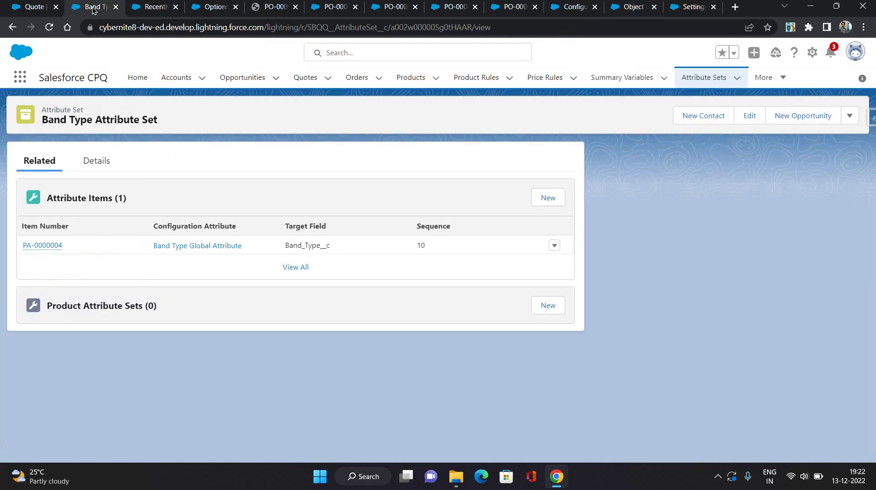
left_click(35, 6)
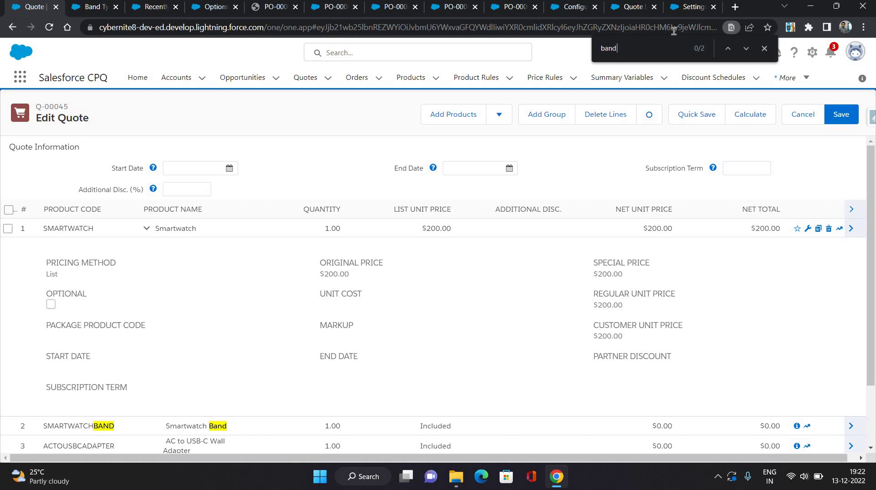
left_click(694, 6)
left_click(633, 6)
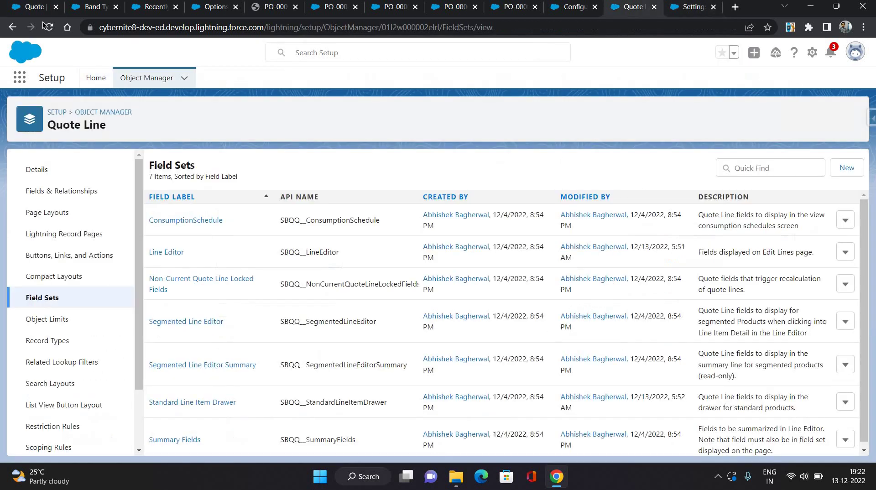
left_click(34, 6)
key("F5")
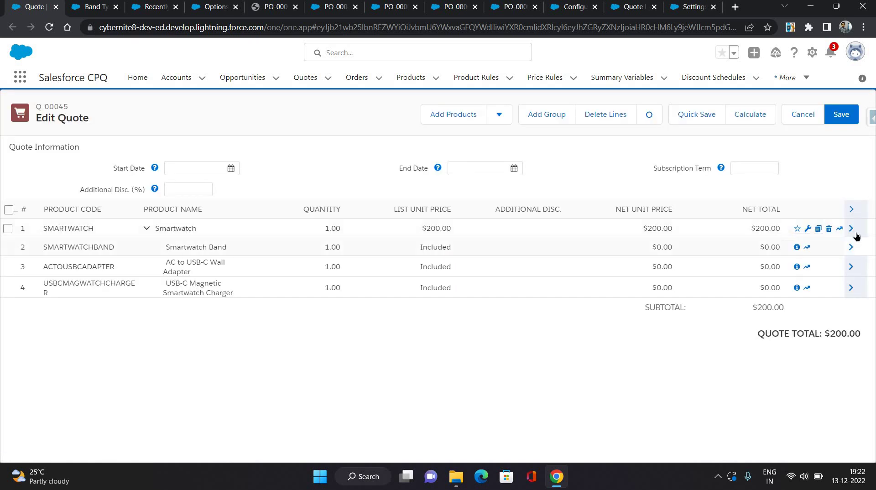
left_click(851, 228)
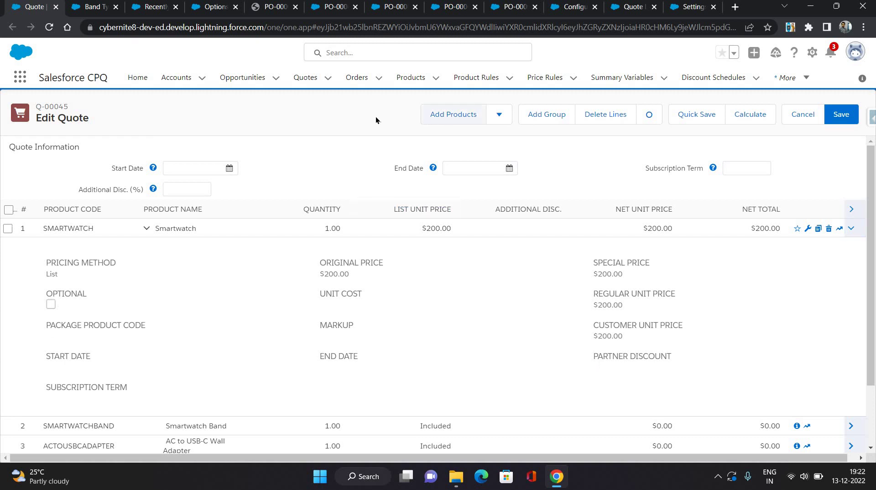
scroll(329, 260, "down", 2)
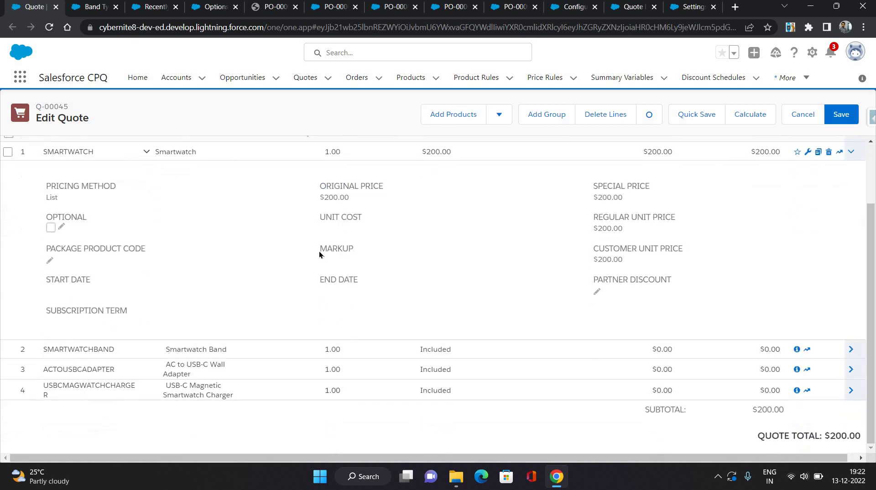
scroll(296, 107, "up", 2)
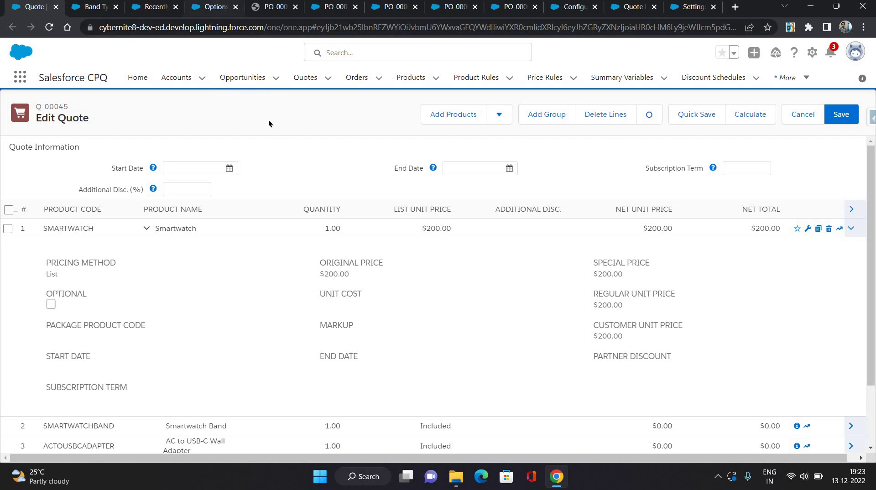
Step: Review the Configuration Attribute object's Target Field picklist values in Setup for the Band_Type__c entry
left_click(210, 14)
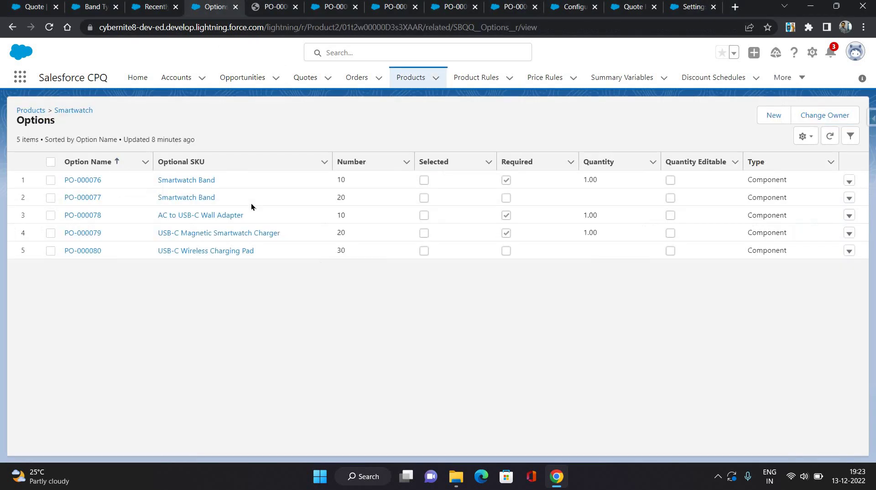
left_click(632, 7)
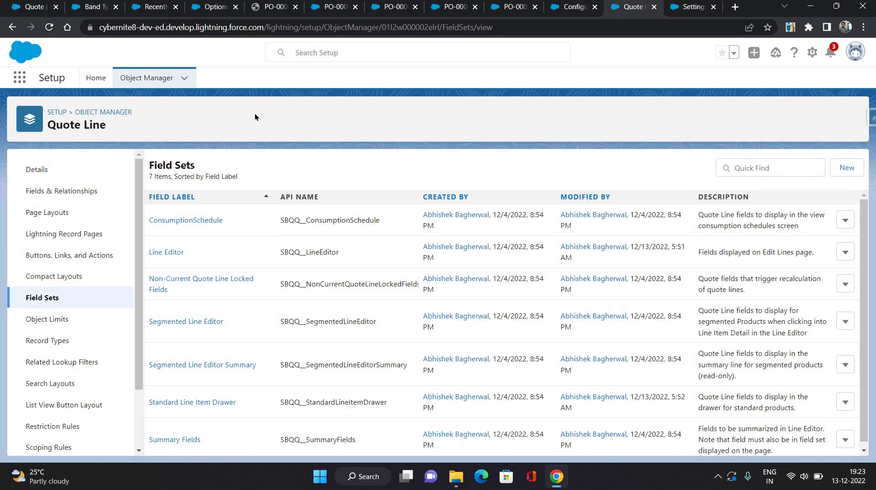
left_click(37, 192)
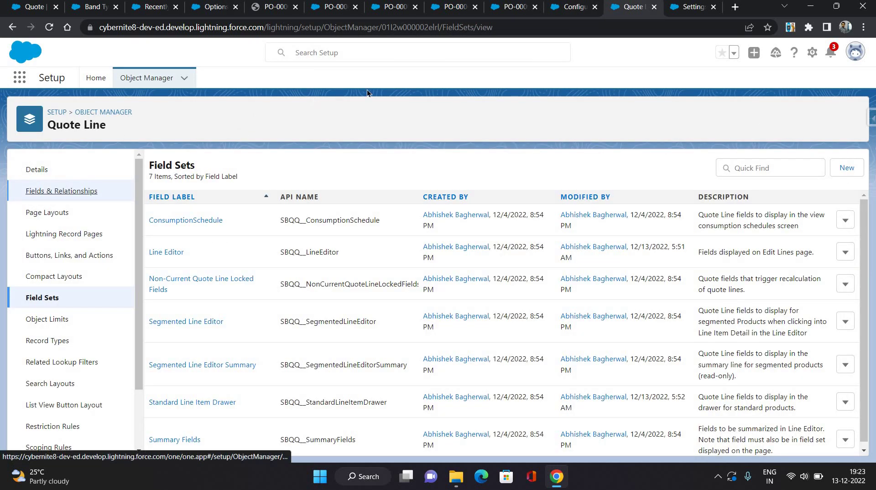
left_click(558, 9)
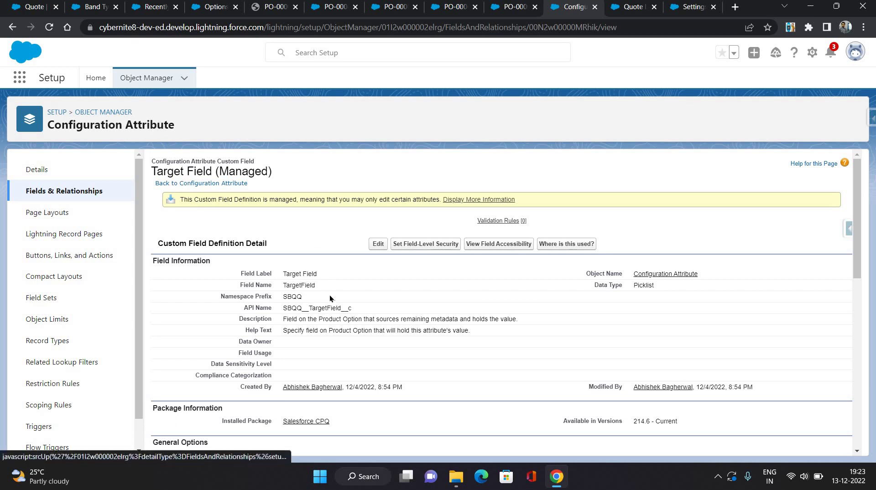
scroll(329, 294, "down", 15)
double_click(256, 383)
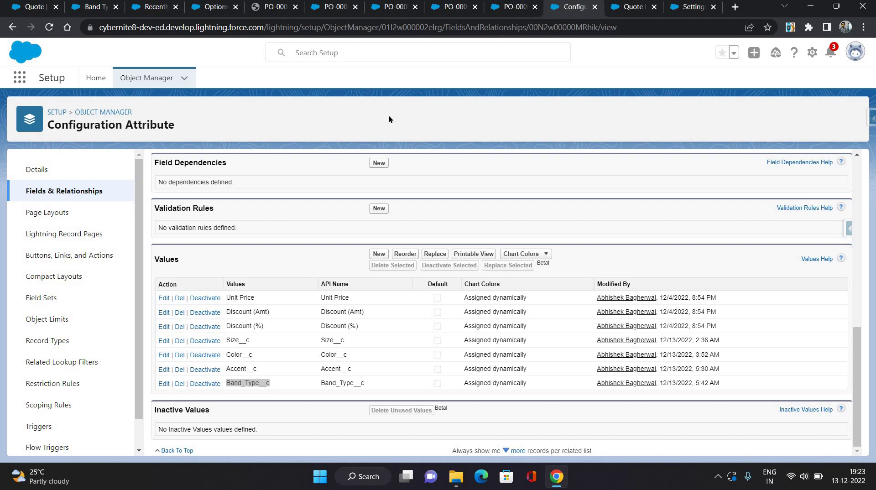
Step: Open the Band Type Global Attribute record from the configuration attributes to review its target field
left_click(210, 6)
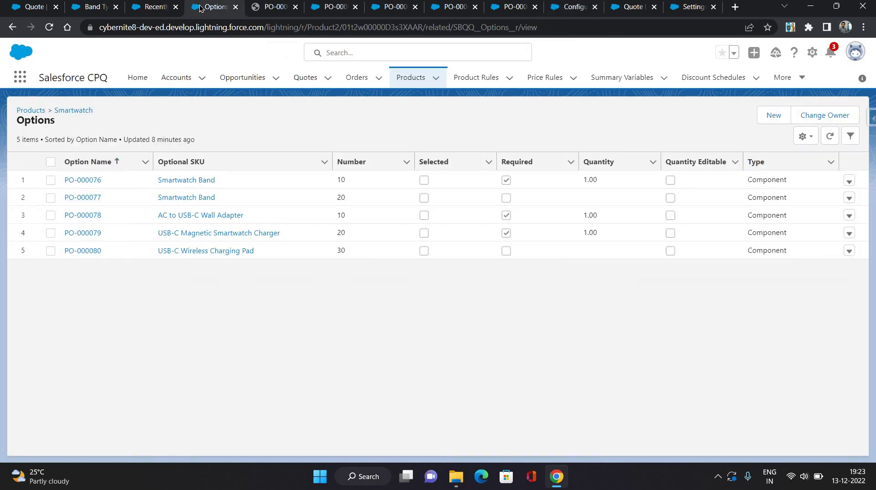
left_click(785, 77)
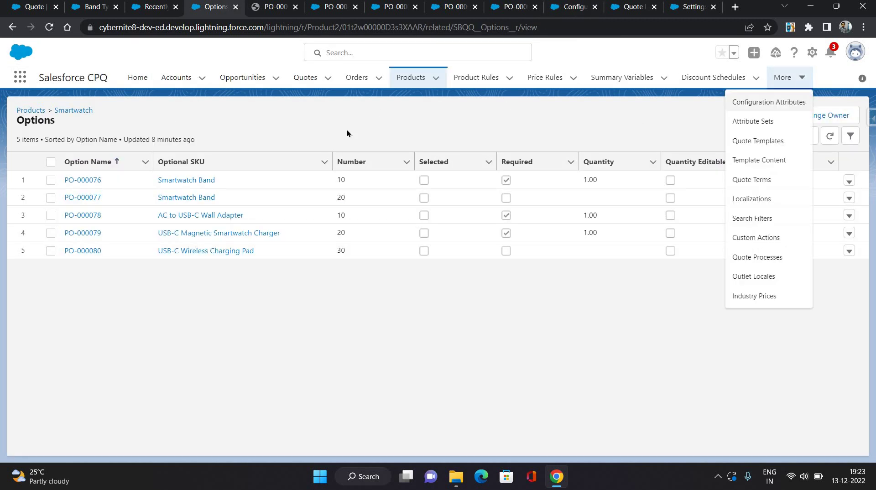
left_click(748, 98)
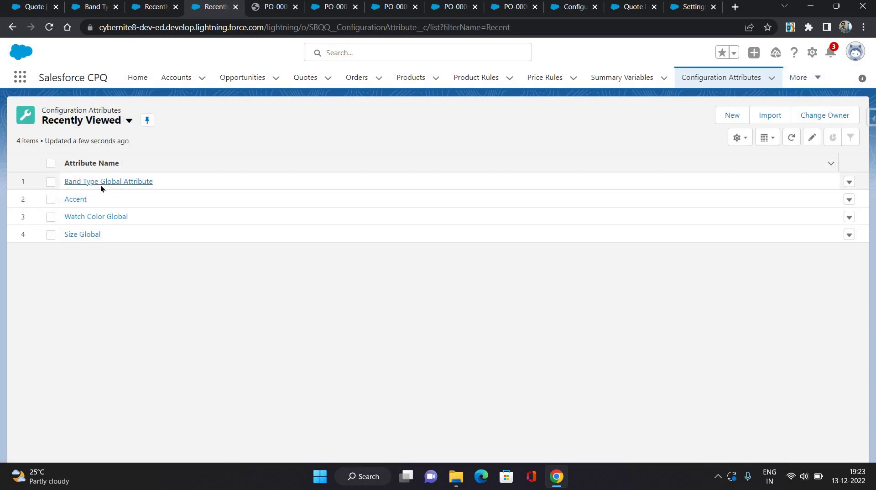
left_click(109, 181)
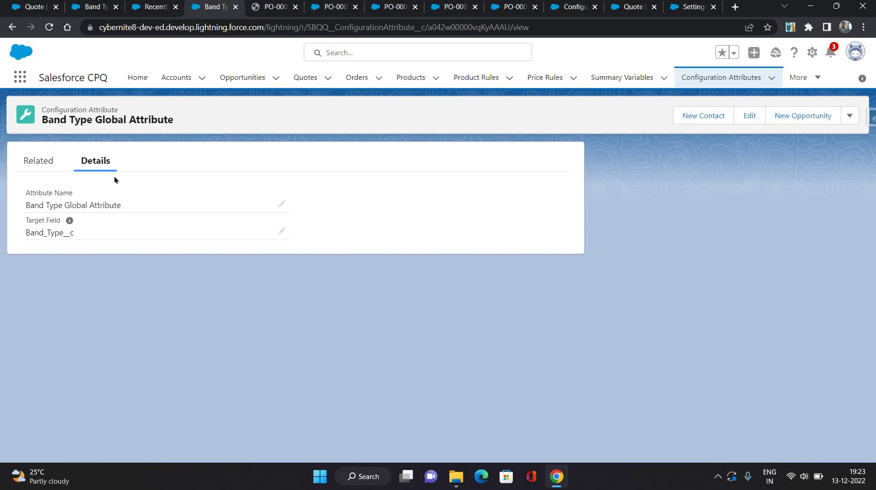
Step: Open the Band Type Attribute Set and review its related attribute items and product attribute sets
left_click(788, 78)
key("Return")
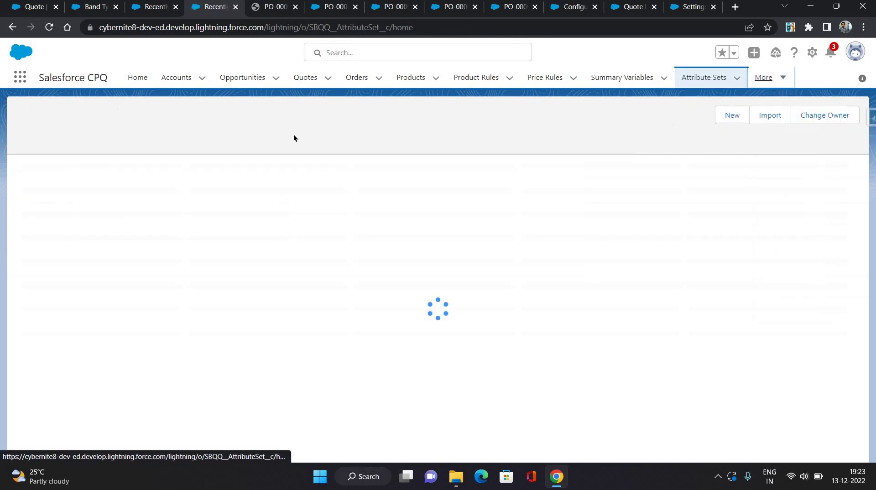
left_click(116, 182)
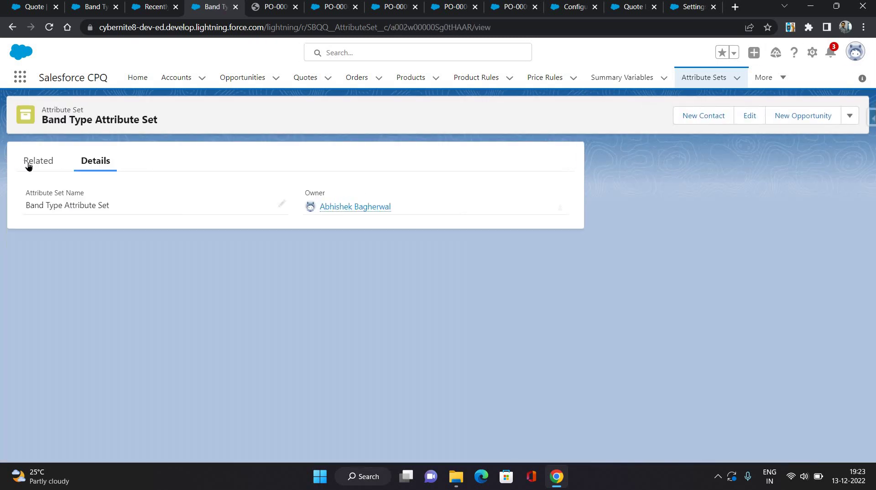
left_click(29, 164)
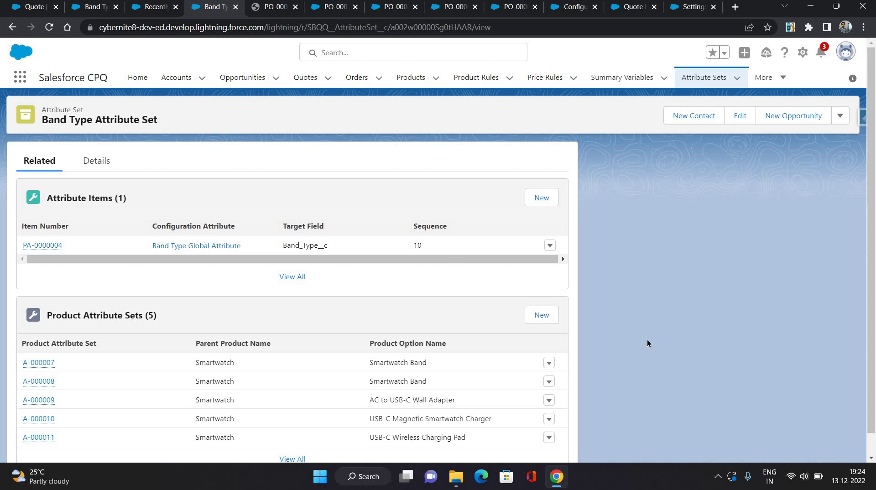
scroll(649, 302, "down", 1)
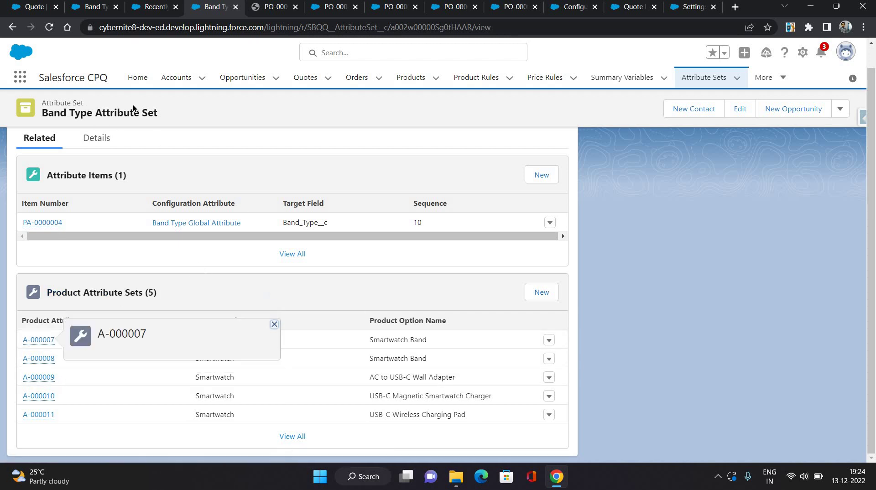
triple_click(162, 115)
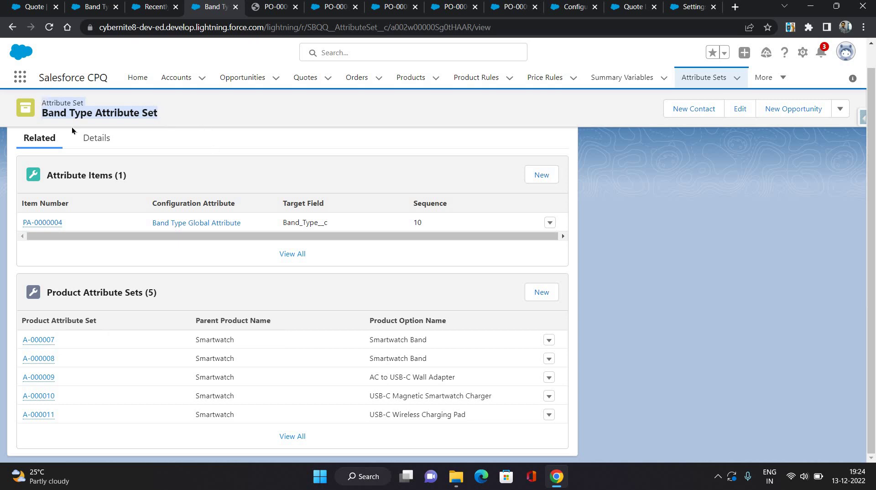
left_click(666, 316)
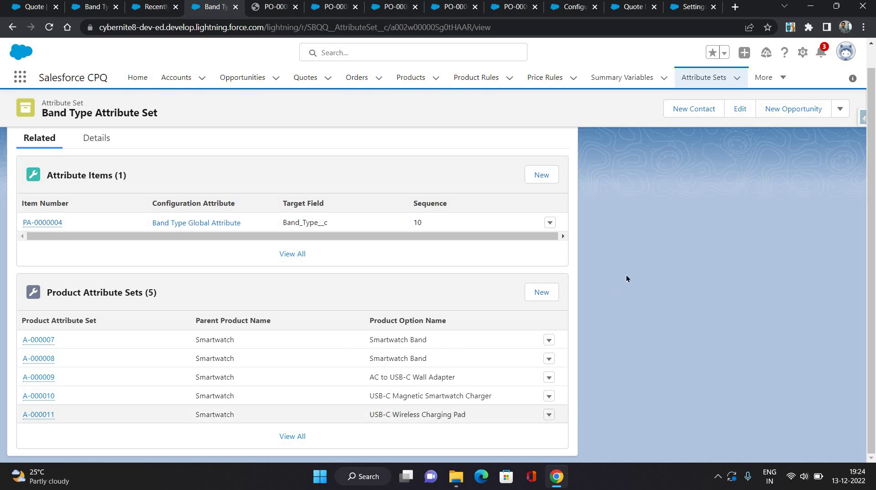